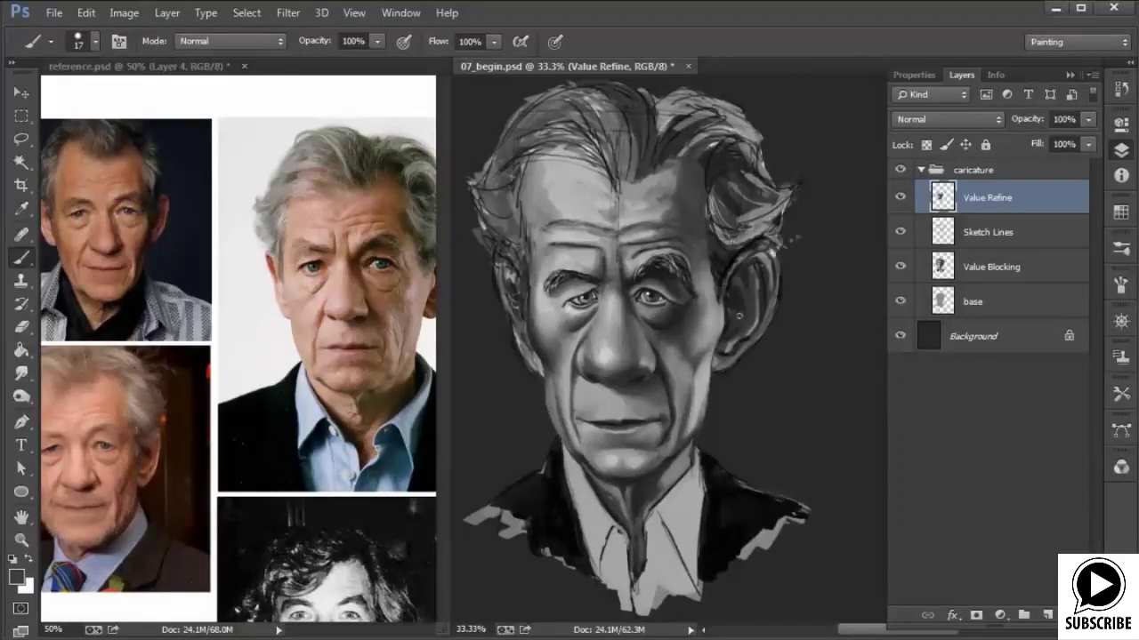
# Set the brush size to 33 px and smooth the right half of the forehead below the hairline with sampled grays.
pyautogui.keyDown('alt'); pyautogui.click(697, 226); pyautogui.keyUp('alt')
pyautogui.rightClick(678, 184)
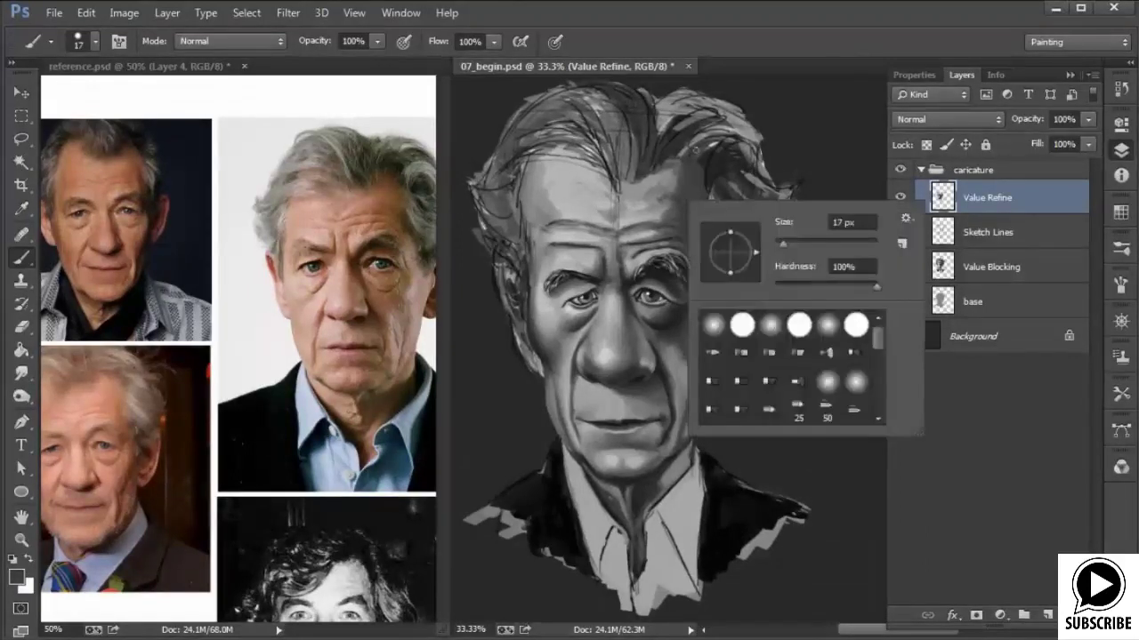
pyautogui.click(791, 244)
pyautogui.moveTo(697, 189)
pyautogui.mouseDown()
pyautogui.moveTo(666, 179)
pyautogui.moveTo(663, 214)
pyautogui.moveTo(671, 190)
pyautogui.moveTo(687, 221)
pyautogui.moveTo(663, 214)
pyautogui.mouseUp()
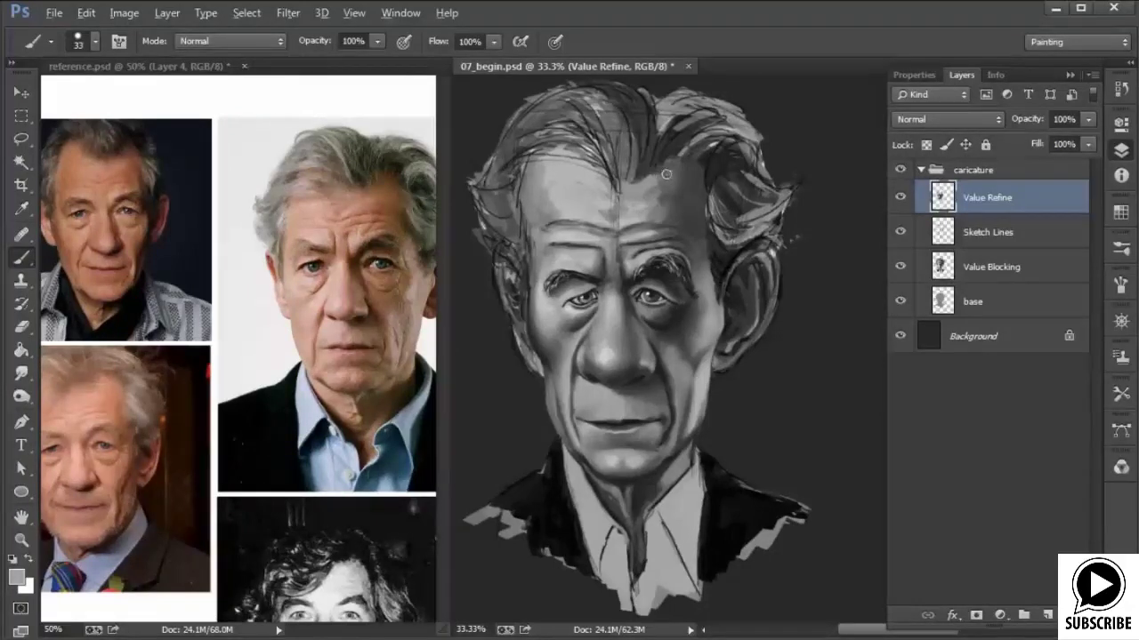
pyautogui.keyDown('alt'); pyautogui.click(668, 196); pyautogui.keyUp('alt')
pyautogui.keyDown('alt'); pyautogui.click(642, 190); pyautogui.keyUp('alt')
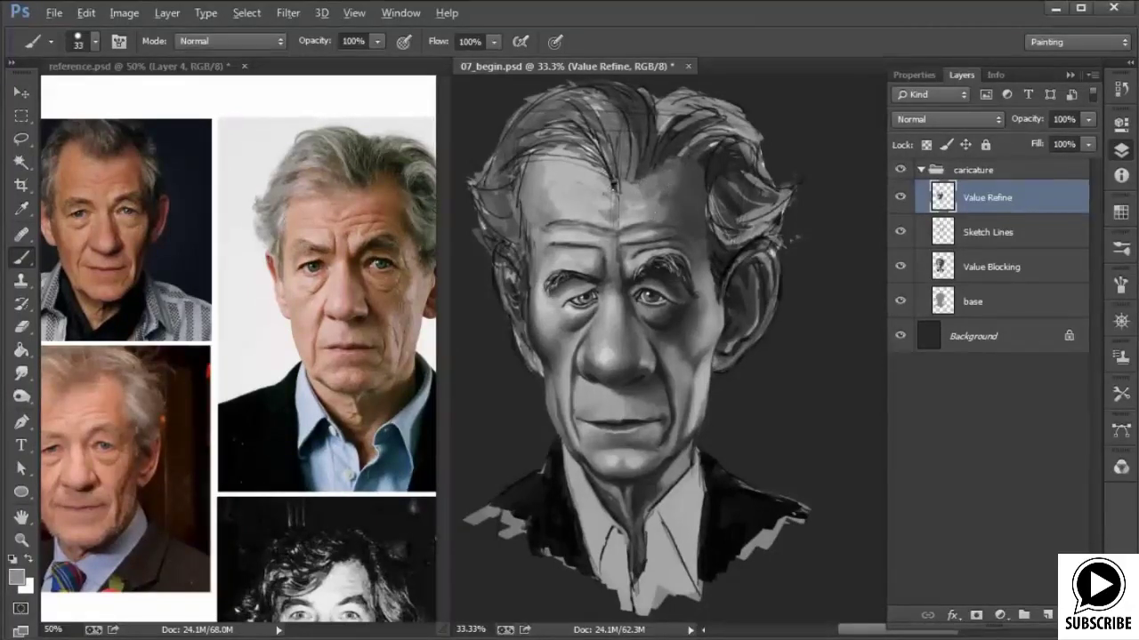
# Blend the middle and left half of the forehead with sampled grays, painting over the centre sketch line.
pyautogui.keyDown('alt'); pyautogui.click(613, 215); pyautogui.keyUp('alt')
pyautogui.moveTo(604, 214)
pyautogui.mouseDown()
pyautogui.moveTo(590, 184)
pyautogui.moveTo(568, 192)
pyautogui.mouseUp()
pyautogui.keyDown('alt'); pyautogui.click(594, 205); pyautogui.keyUp('alt')
pyautogui.keyDown('alt'); pyautogui.click(600, 205); pyautogui.keyUp('alt')
pyautogui.keyDown('alt'); pyautogui.click(575, 202); pyautogui.keyUp('alt')
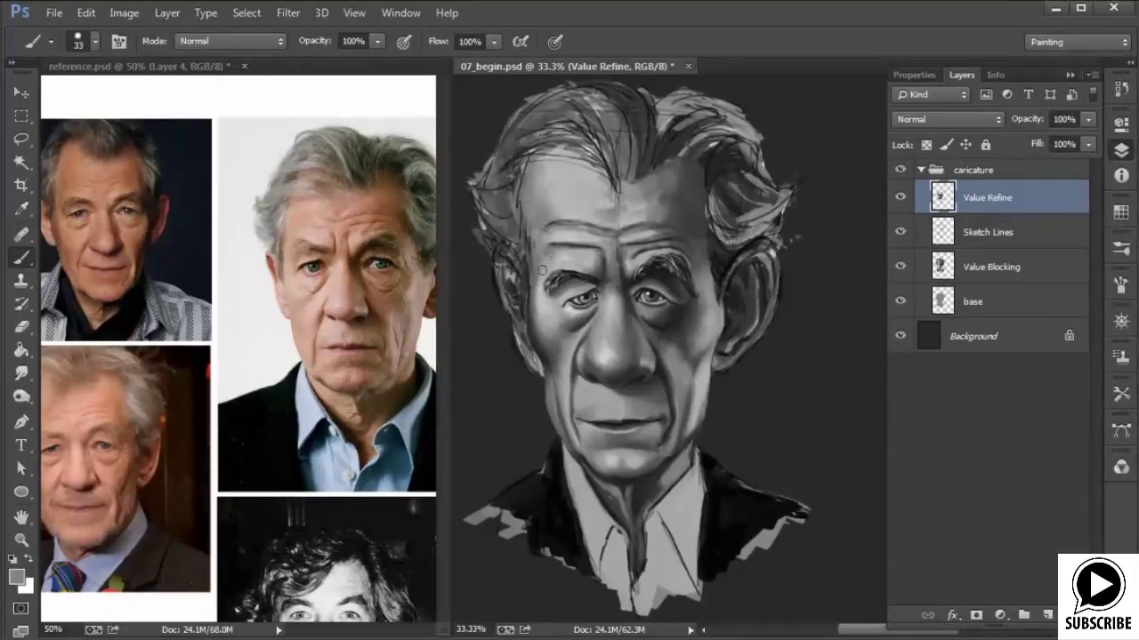
# Shade the forehead's right side darker toward the temple, blending it into the lighter centre with sampled grays.
pyautogui.keyDown('alt'); pyautogui.click(696, 203); pyautogui.keyUp('alt')
pyautogui.keyDown('alt'); pyautogui.click(692, 204); pyautogui.keyUp('alt')
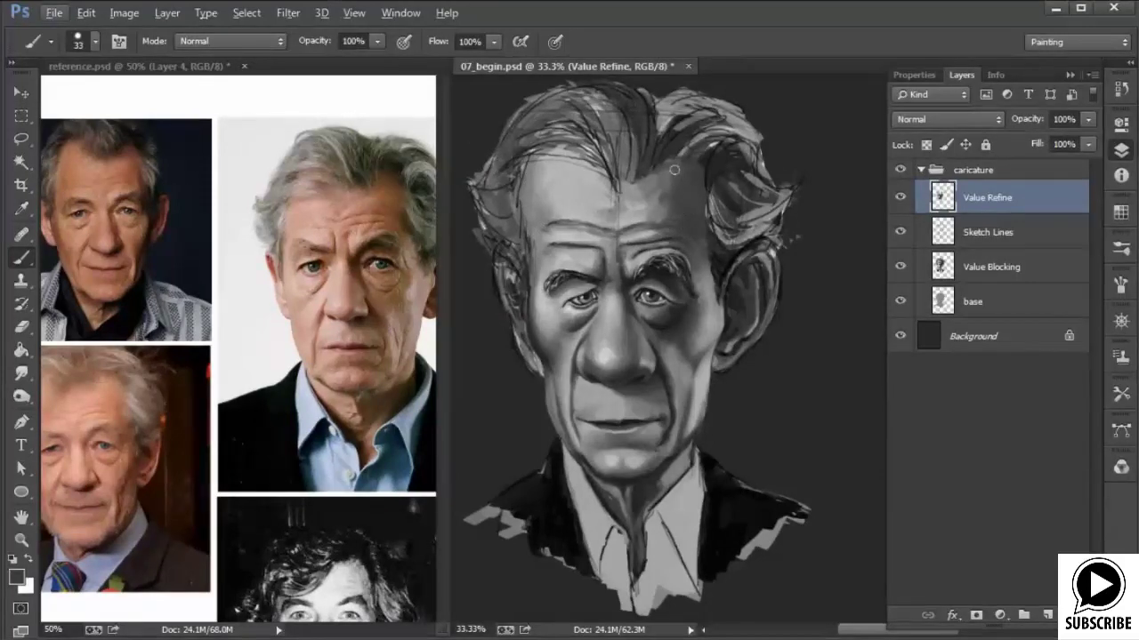
pyautogui.keyDown('alt'); pyautogui.click(668, 183); pyautogui.keyUp('alt')
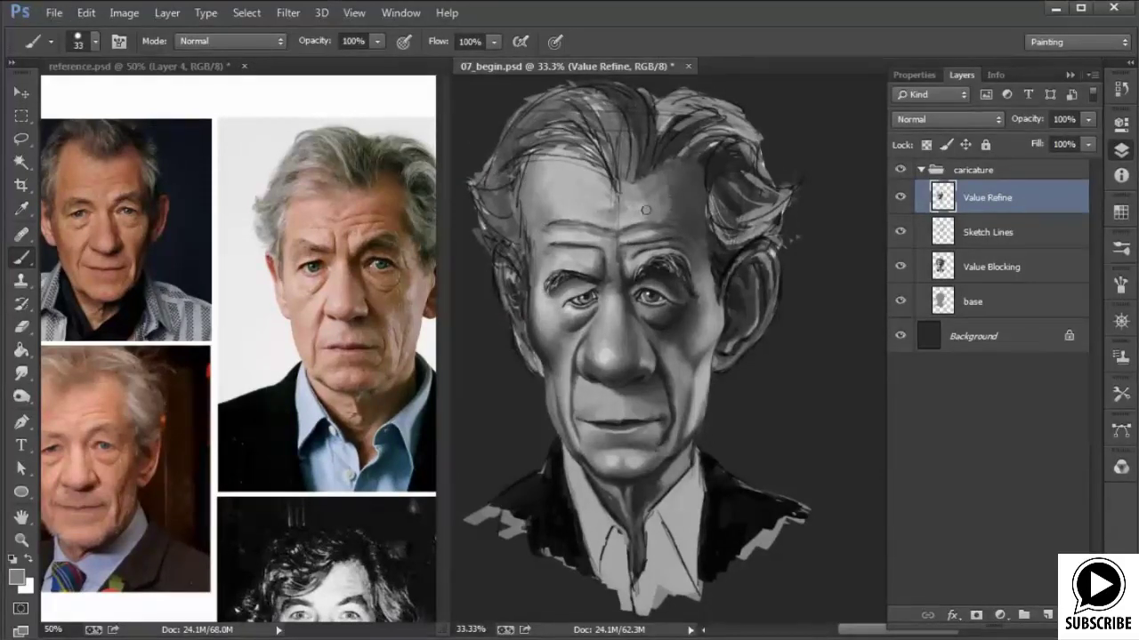
pyautogui.keyDown('alt'); pyautogui.click(627, 212); pyautogui.keyUp('alt')
pyautogui.keyDown('alt'); pyautogui.click(704, 237); pyautogui.keyUp('alt')
pyautogui.keyDown('alt'); pyautogui.click(672, 202); pyautogui.keyUp('alt')
pyautogui.keyDown('alt'); pyautogui.click(539, 330); pyautogui.keyUp('alt')
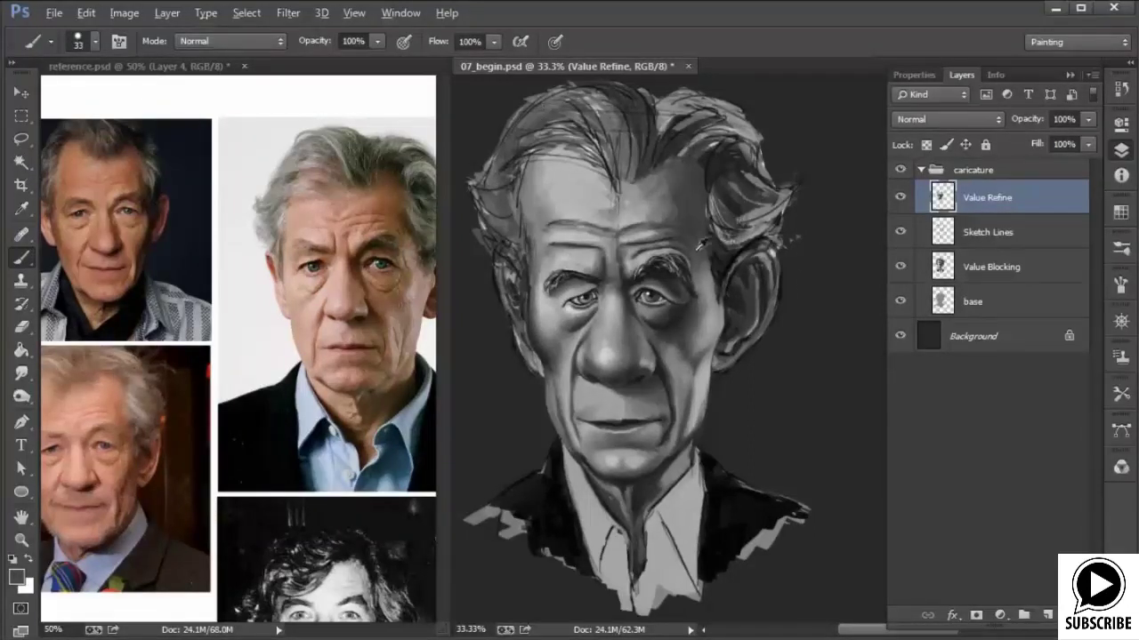
# Blend the right temple edge and the skin along the upper forehead wrinkle with sampled grays.
pyautogui.moveTo(704, 244)
pyautogui.mouseDown()
pyautogui.moveTo(700, 272)
pyautogui.moveTo(705, 258)
pyautogui.mouseUp()
pyautogui.keyDown('alt'); pyautogui.click(661, 223); pyautogui.keyUp('alt')
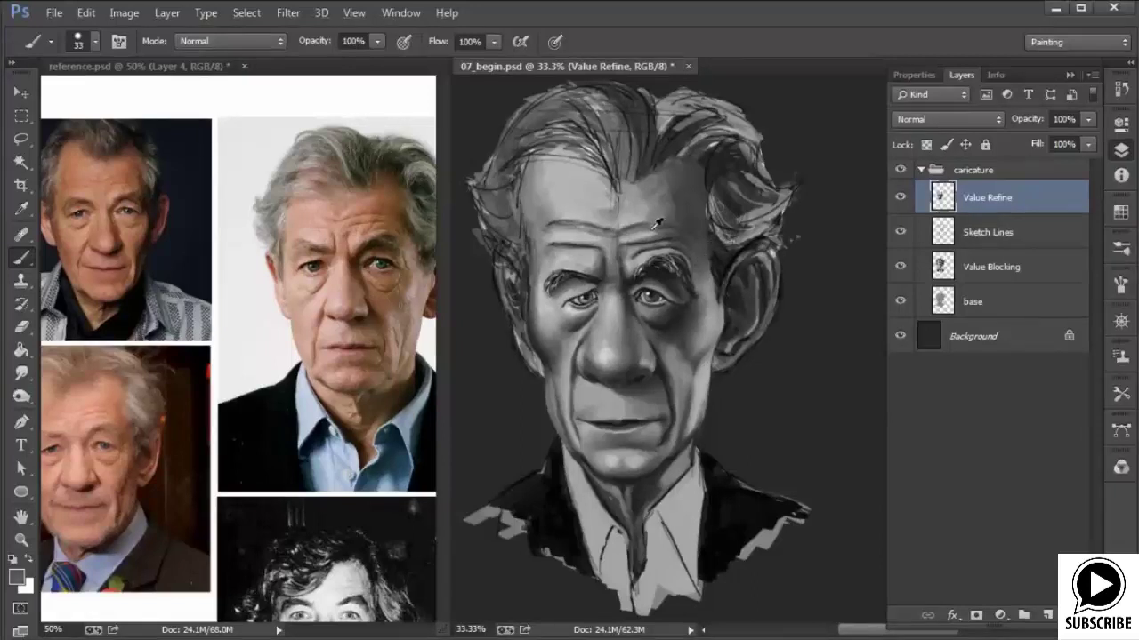
pyautogui.keyDown('alt'); pyautogui.click(632, 261); pyautogui.keyUp('alt')
pyautogui.keyDown('alt'); pyautogui.click(578, 238); pyautogui.keyUp('alt')
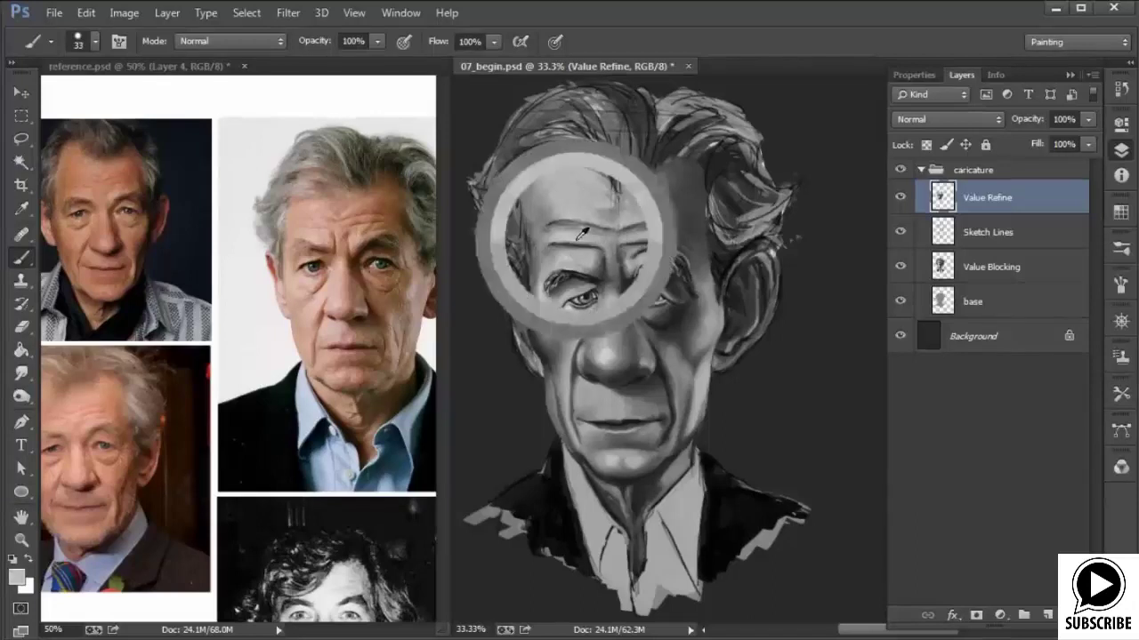
pyautogui.moveTo(604, 233); pyautogui.dragTo(633, 234)
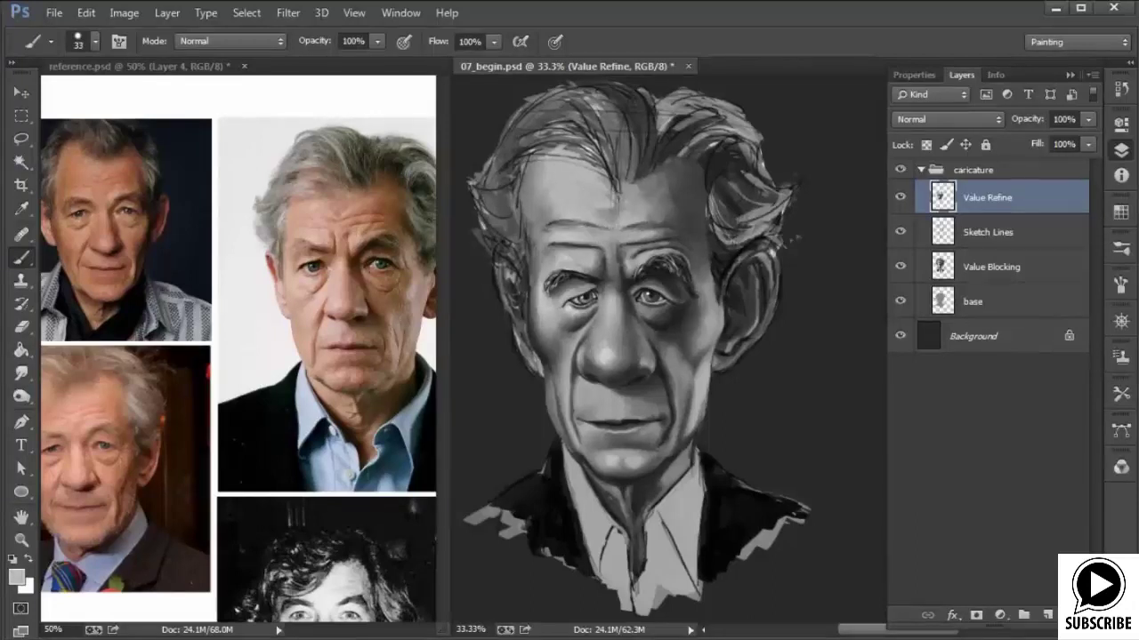
# Reduce the brush to 19 px and refine the left part of the upper forehead wrinkle with sampled grays.
pyautogui.rightClick(708, 320)
pyautogui.moveTo(813, 362); pyautogui.dragTo(808, 362)
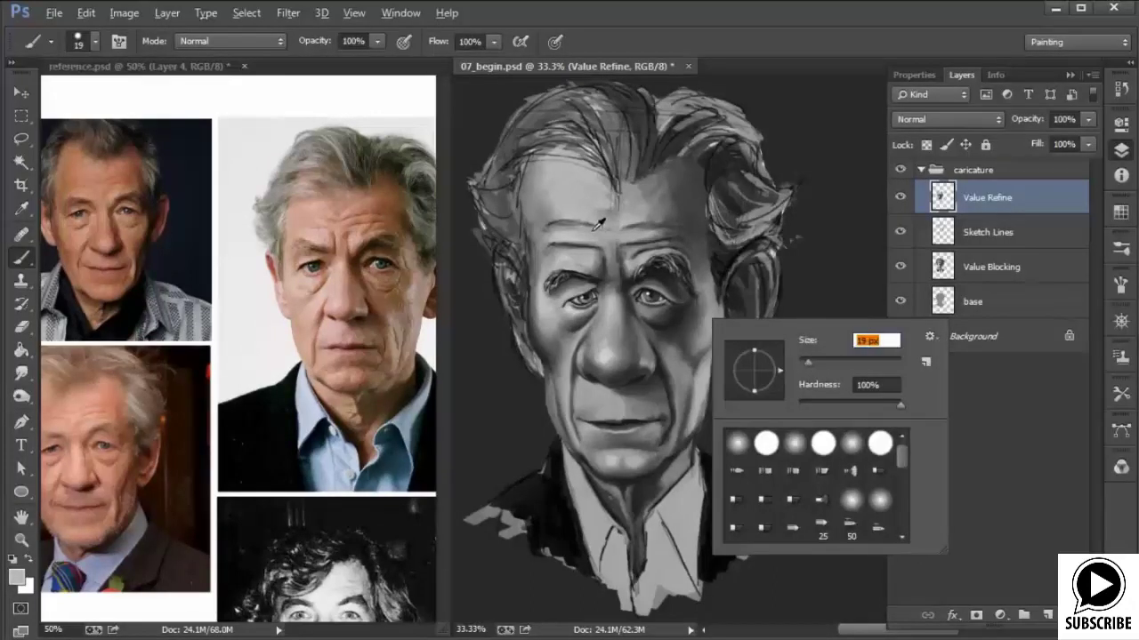
pyautogui.keyDown('alt'); pyautogui.click(566, 221); pyautogui.keyUp('alt')
pyautogui.keyDown('alt'); pyautogui.click(566, 222); pyautogui.keyUp('alt')
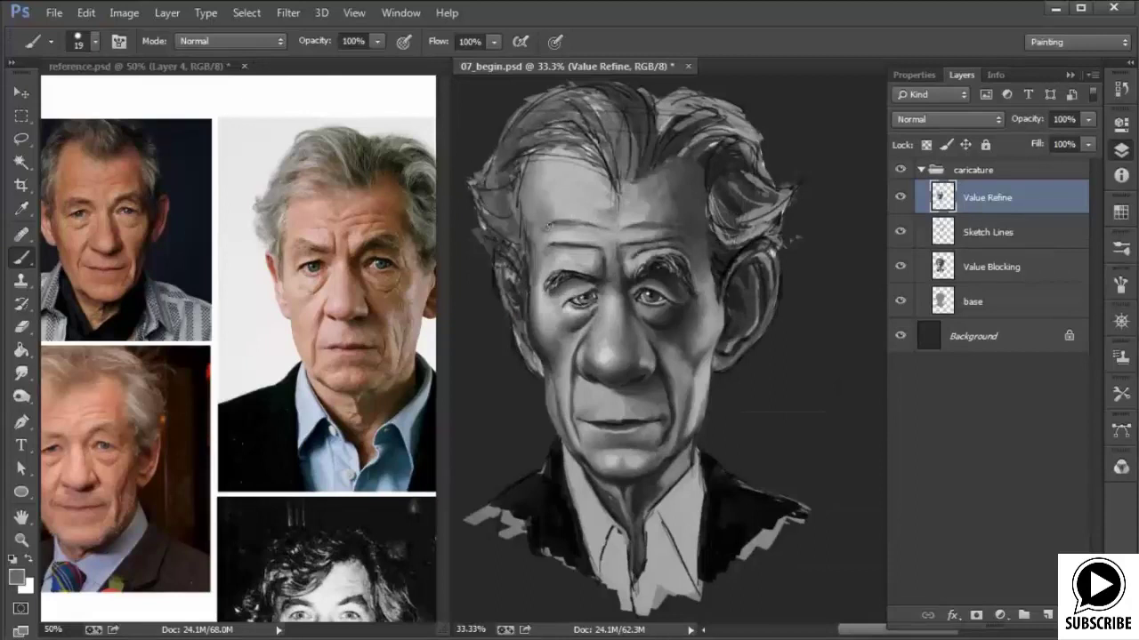
pyautogui.keyDown('alt'); pyautogui.click(609, 225); pyautogui.keyUp('alt')
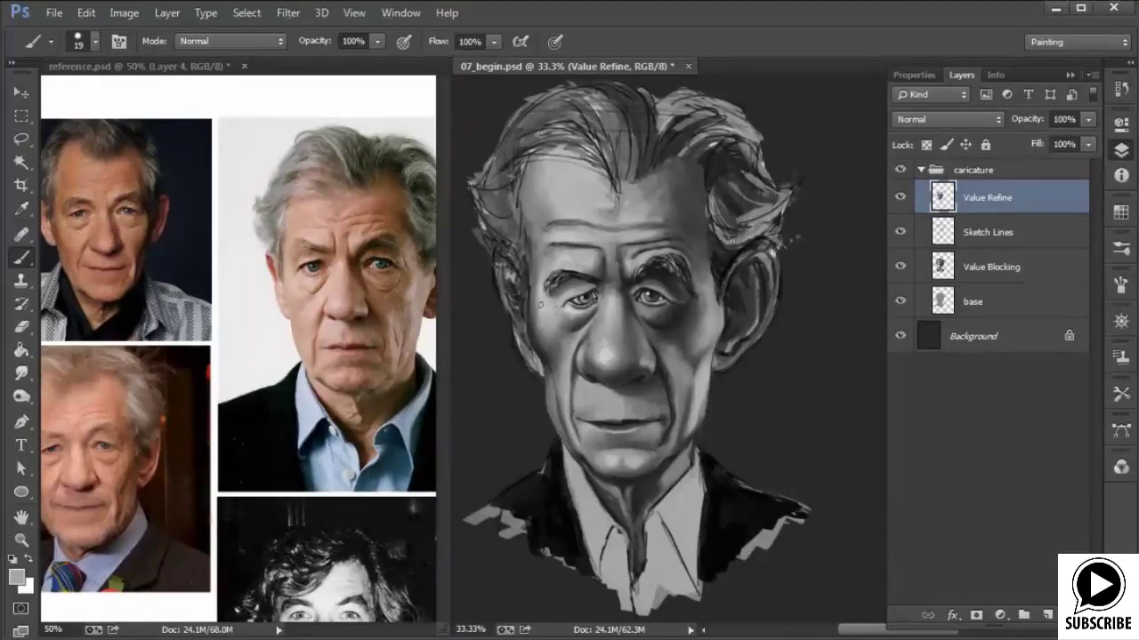
# Refine the wrinkle above the left eyebrow with a sampled dark gray, using brush sizes of 43 px and 13 px.
pyautogui.rightClick(660, 279)
pyautogui.click(776, 367)
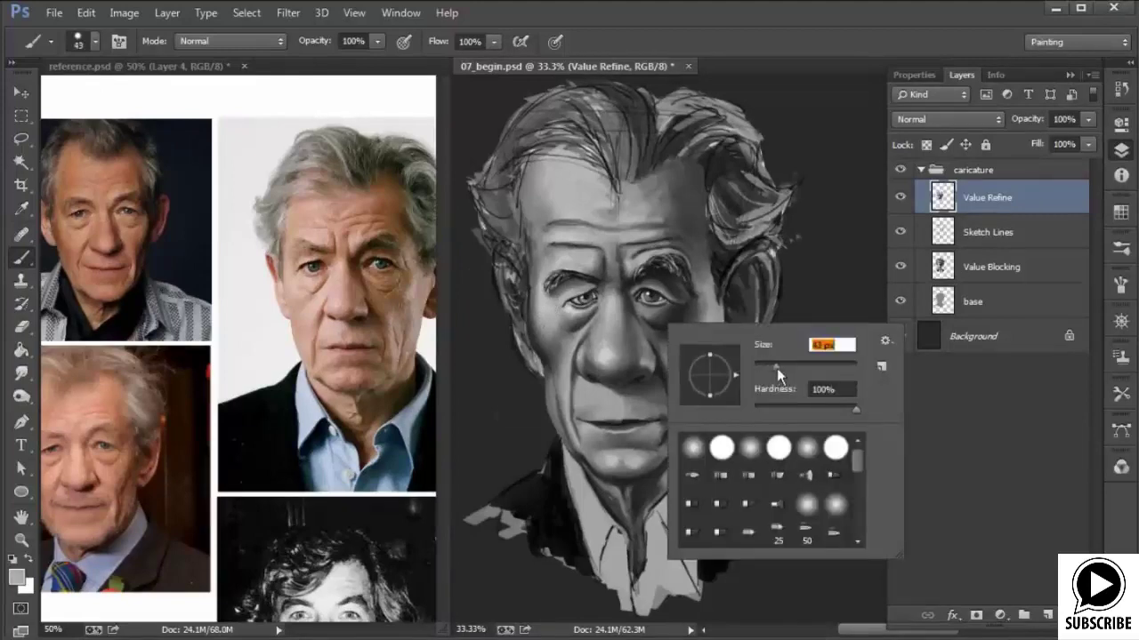
pyautogui.keyDown('alt'); pyautogui.click(572, 244); pyautogui.keyUp('alt')
pyautogui.rightClick(612, 238)
pyautogui.click(712, 283)
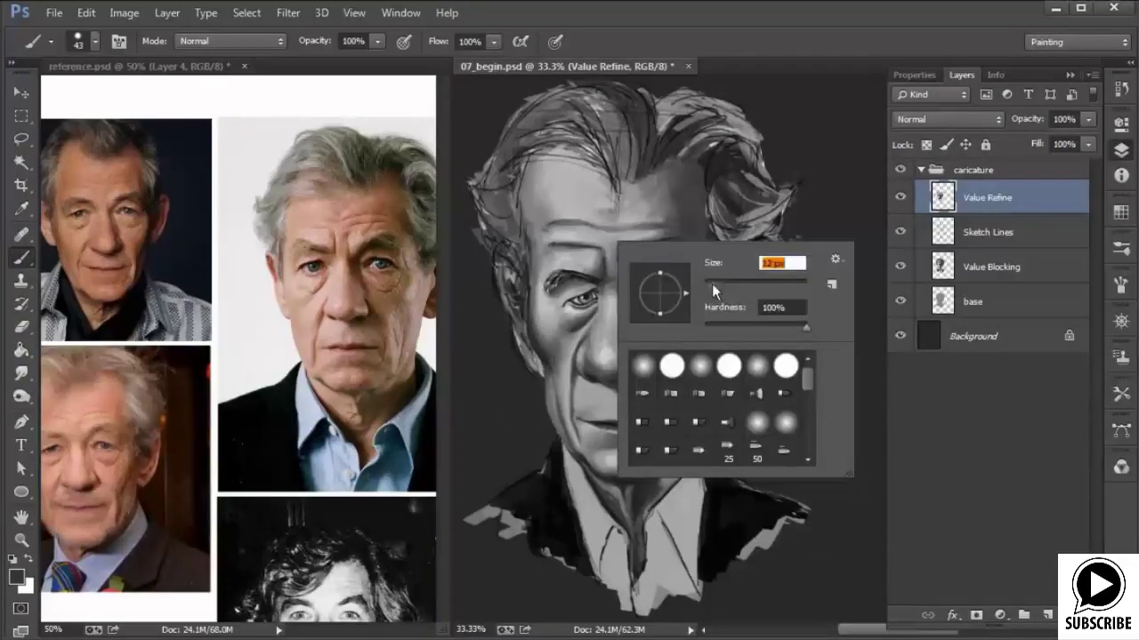
pyautogui.press('Return')
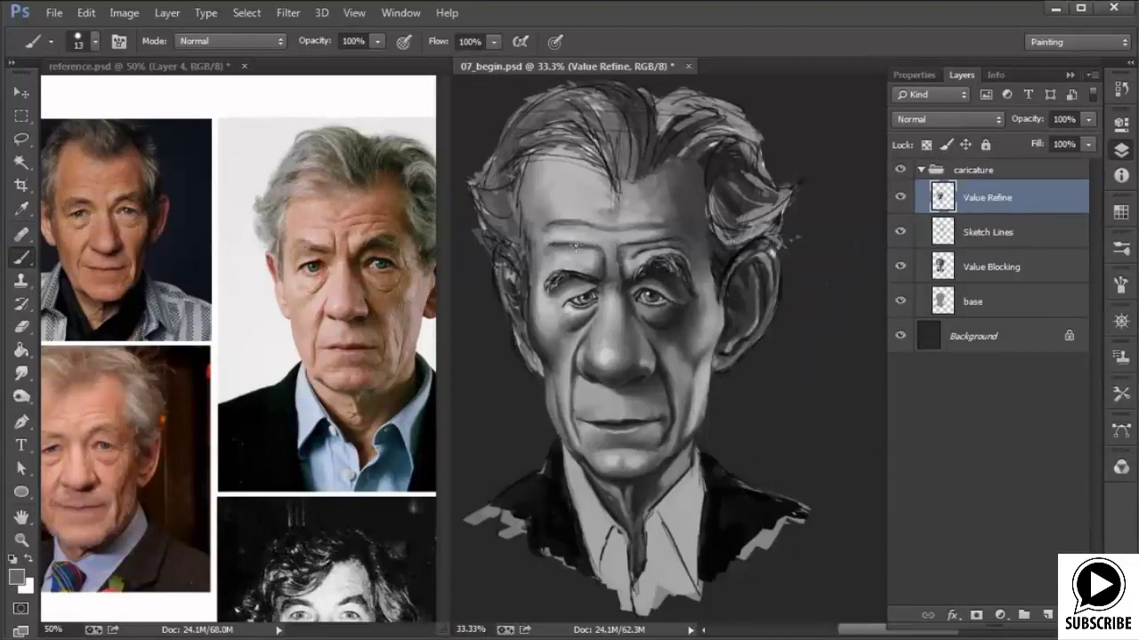
# Set the brush size to 29 px and blend the skin around the left brow wrinkle with a sampled light gray.
pyautogui.keyDown('alt'); pyautogui.click(562, 250); pyautogui.keyUp('alt')
pyautogui.rightClick(678, 445)
pyautogui.write('29')
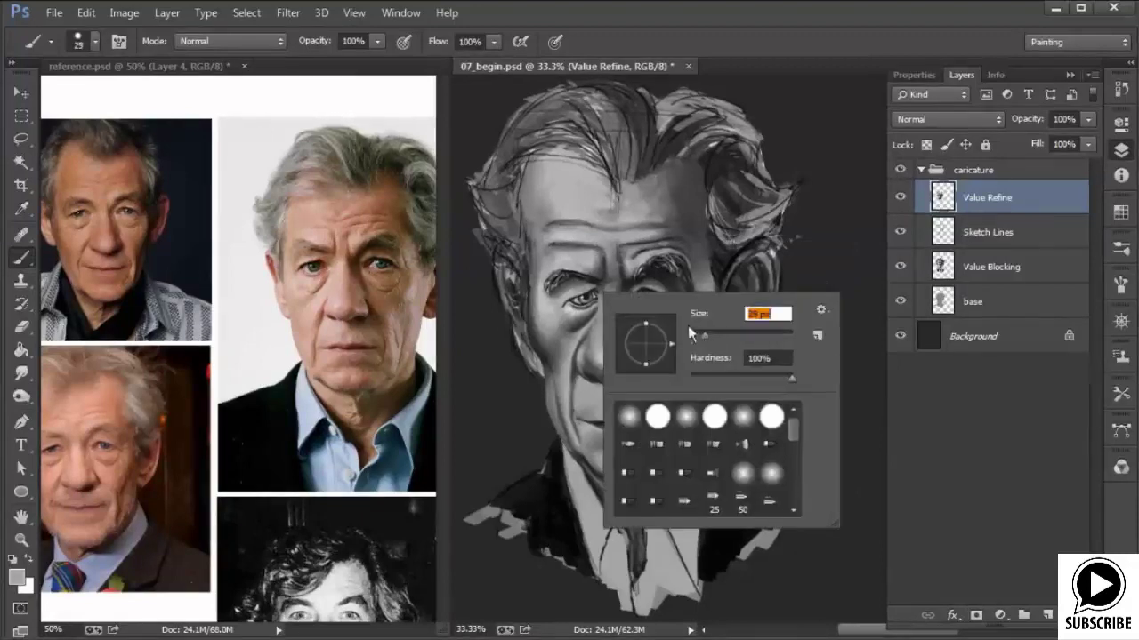
pyautogui.press('Return')
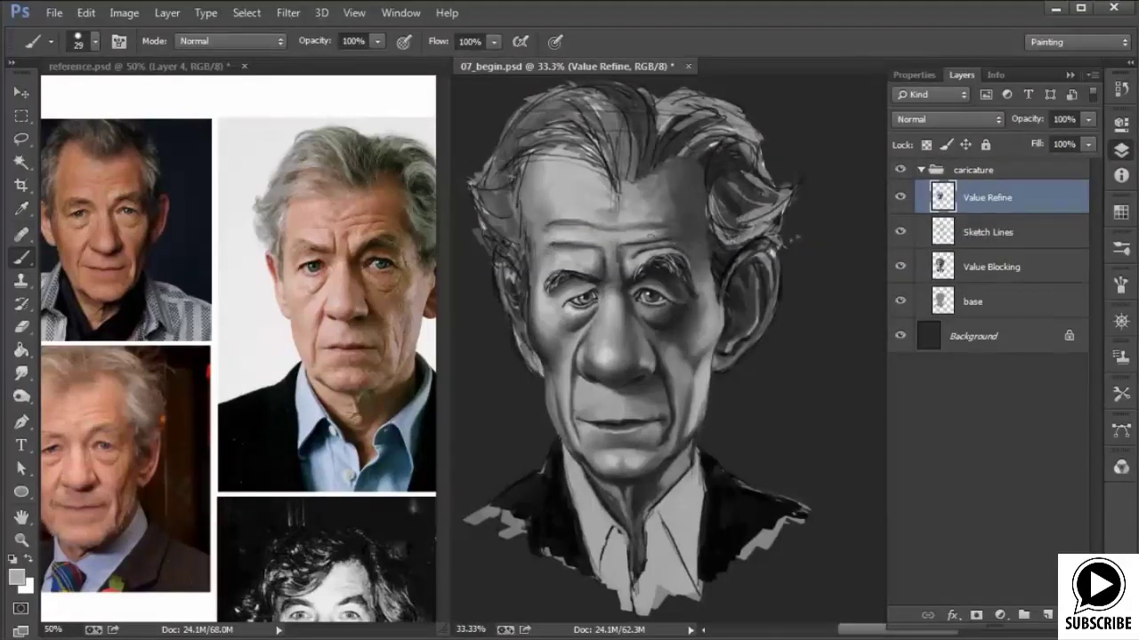
# Set the brush size to 5 px and darken the creases above both eyebrows with sampled dark grays.
pyautogui.rightClick(663, 239)
pyautogui.write('5')
pyautogui.press('Return')
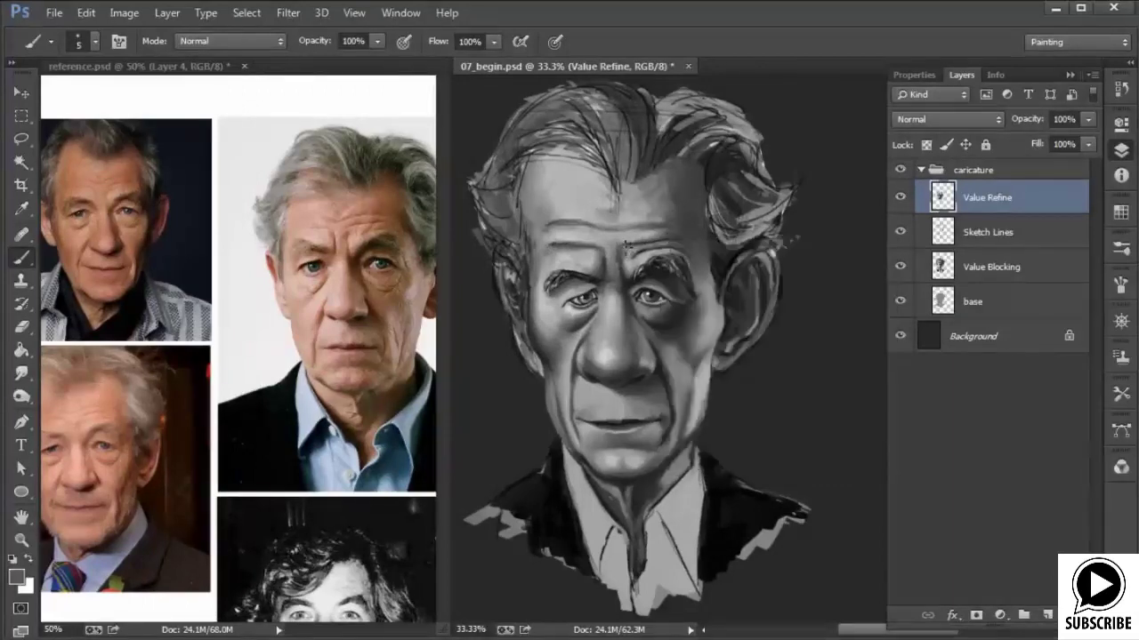
pyautogui.keyDown('alt'); pyautogui.click(643, 248); pyautogui.keyUp('alt')
pyautogui.scroll(1, 694, 326)
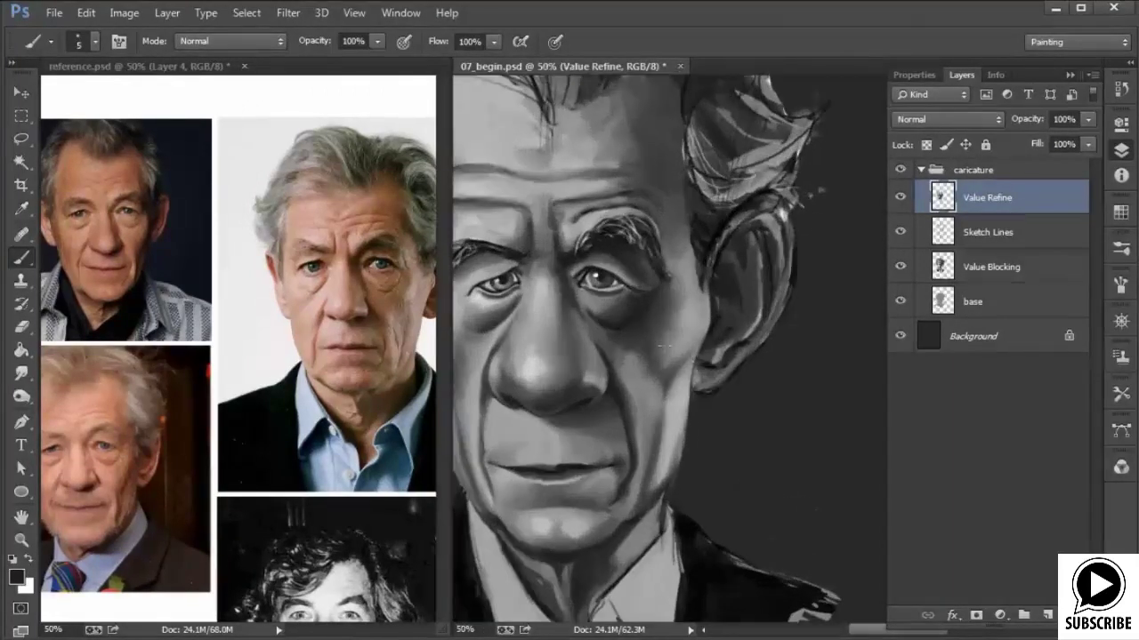
pyautogui.moveTo(664, 346); pyautogui.dragTo(764, 469)
pyautogui.keyDown('alt'); pyautogui.click(685, 335); pyautogui.keyUp('alt')
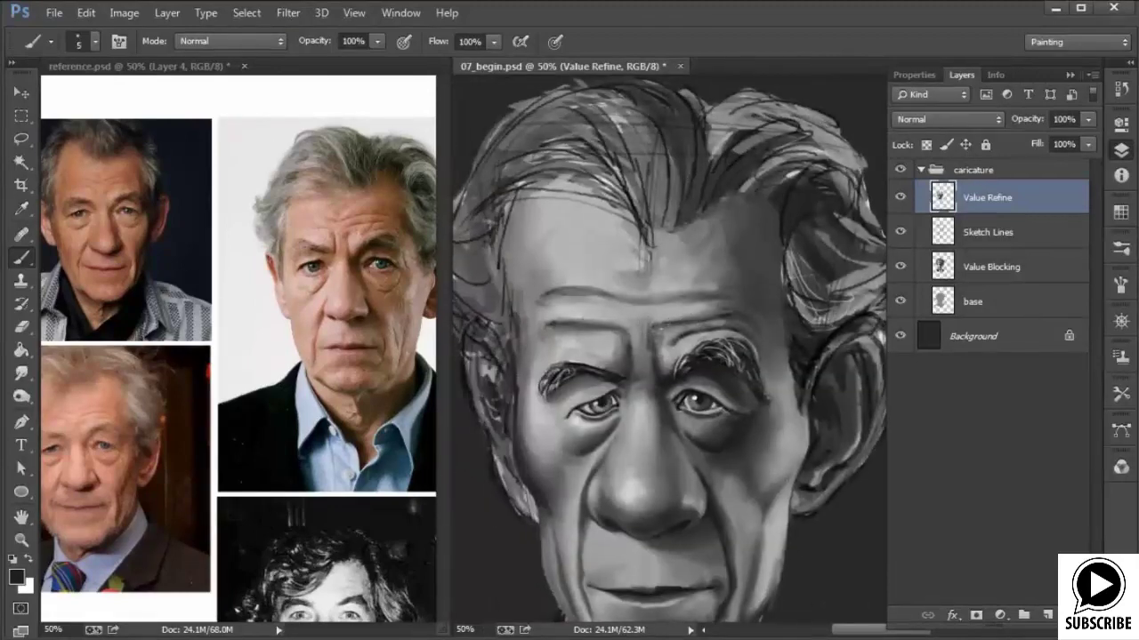
pyautogui.moveTo(664, 325); pyautogui.dragTo(729, 311)
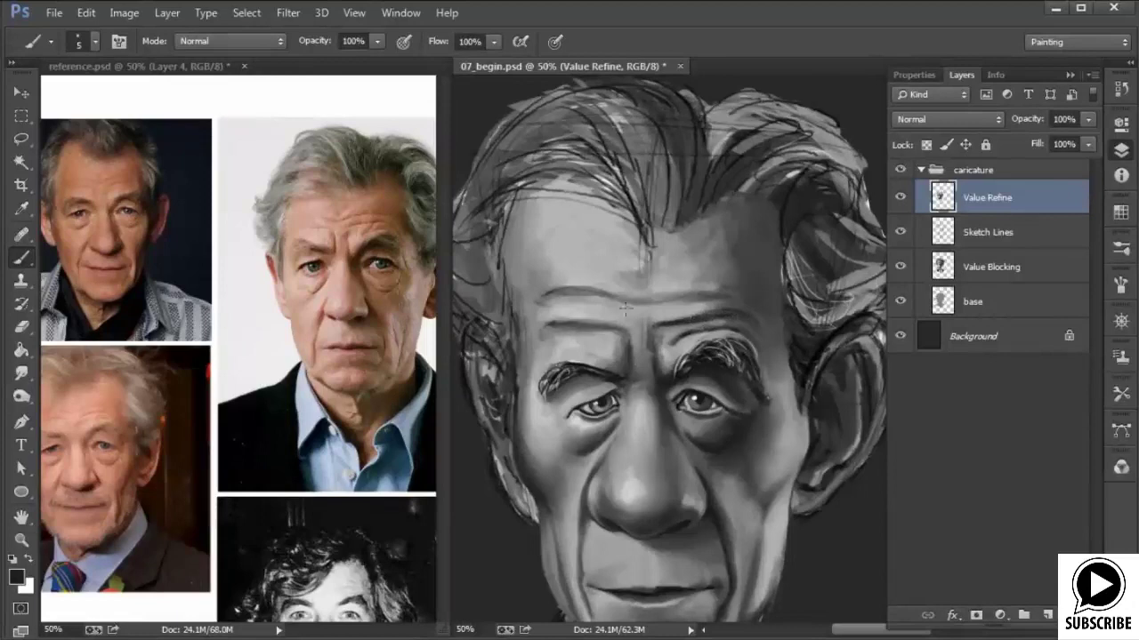
pyautogui.moveTo(557, 323); pyautogui.dragTo(626, 326)
# Enlarge the brush to 17 px and soften the skin around the crease above the right eyebrow with sampled grays.
pyautogui.rightClick(719, 347)
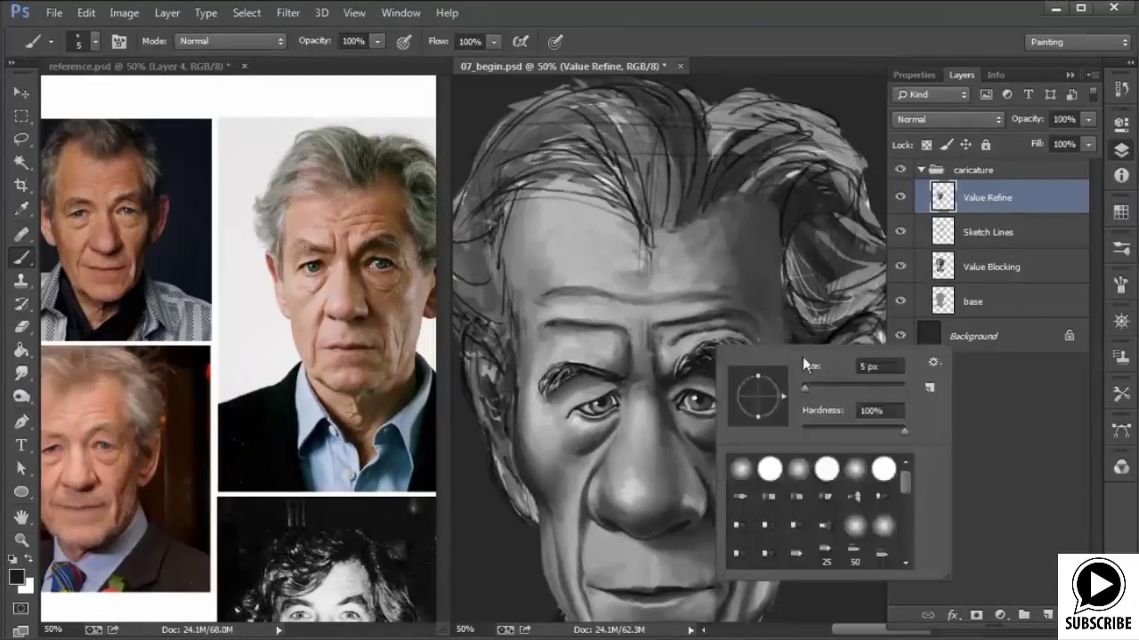
pyautogui.moveTo(805, 385); pyautogui.dragTo(810, 387)
pyautogui.moveTo(673, 342)
pyautogui.mouseDown()
pyautogui.moveTo(745, 333)
pyautogui.moveTo(717, 327)
pyautogui.mouseUp()
pyautogui.keyDown('alt'); pyautogui.click(686, 340); pyautogui.keyUp('alt')
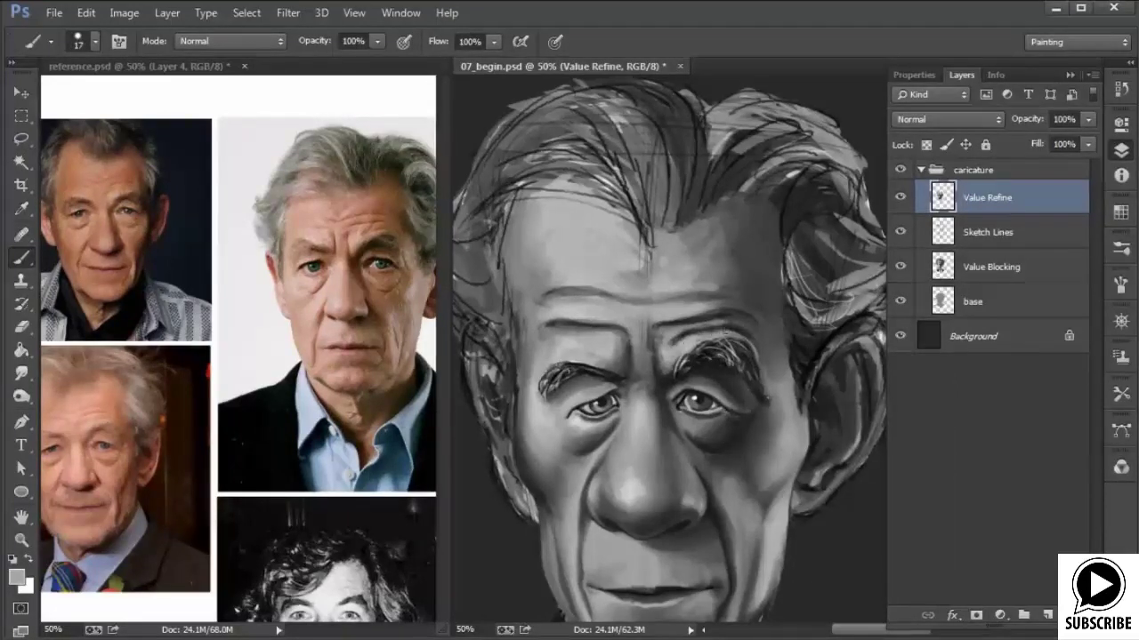
pyautogui.keyDown('alt'); pyautogui.click(690, 315); pyautogui.keyUp('alt')
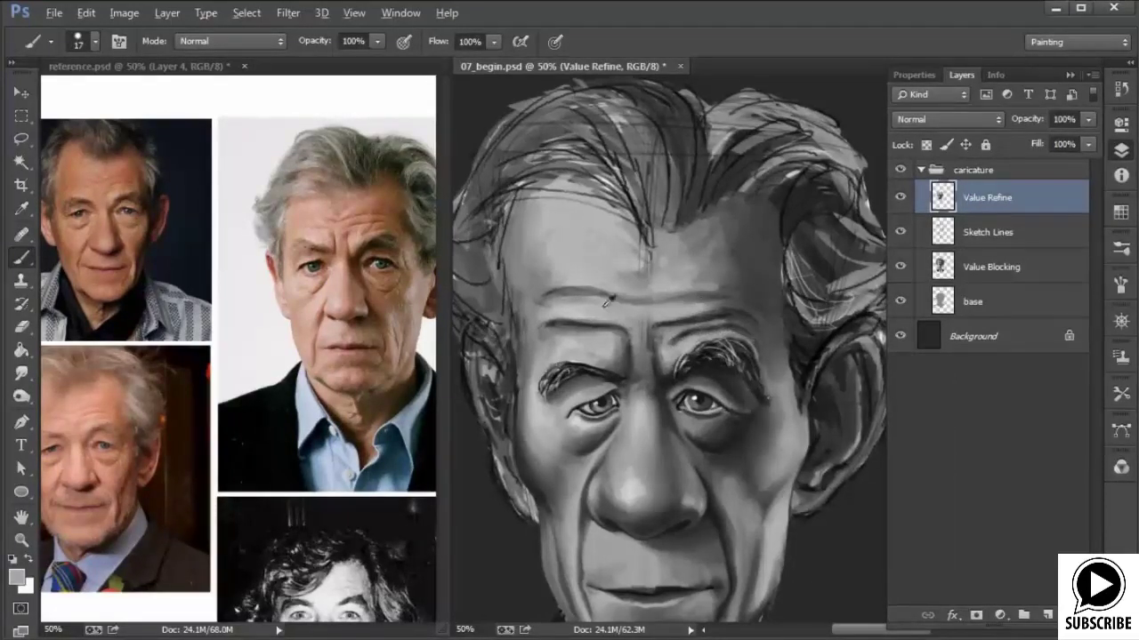
# Darken the long upper forehead wrinkle and paint lighter skin along its lower edge.
pyautogui.keyDown('alt'); pyautogui.click(589, 325); pyautogui.keyUp('alt')
pyautogui.moveTo(562, 290); pyautogui.dragTo(629, 301)
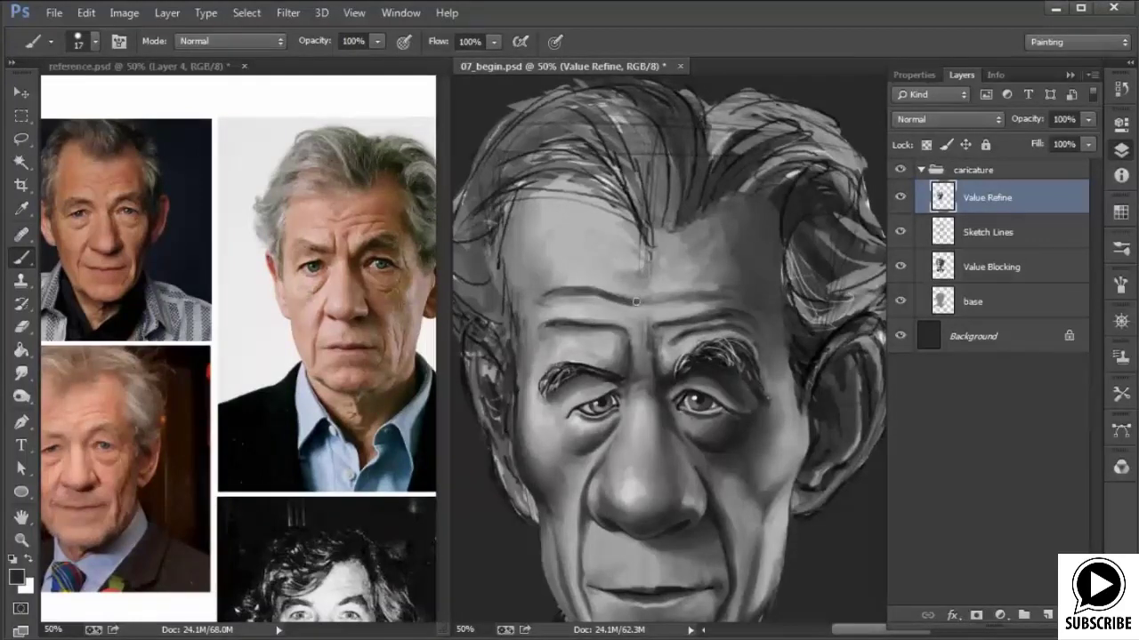
pyautogui.keyDown('alt'); pyautogui.click(564, 301); pyautogui.keyUp('alt')
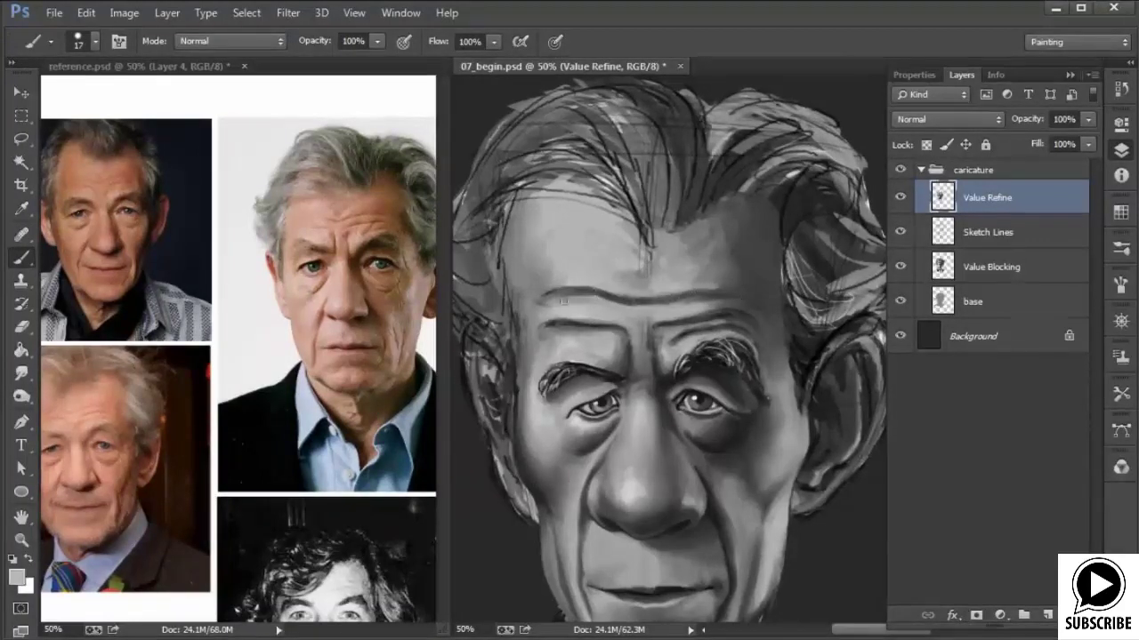
pyautogui.moveTo(592, 299); pyautogui.dragTo(724, 296)
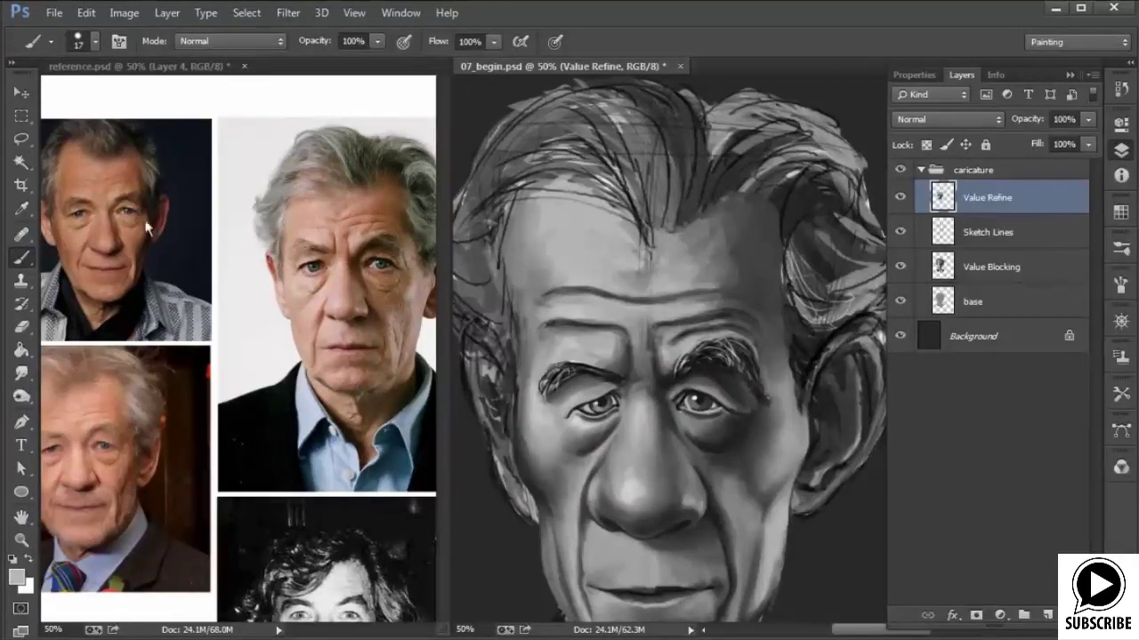
# Blend the skin above the upper wrinkle and around the brow creases with sampled light grays.
pyautogui.keyDown('alt'); pyautogui.click(604, 281); pyautogui.keyUp('alt')
pyautogui.moveTo(621, 295); pyautogui.dragTo(678, 293)
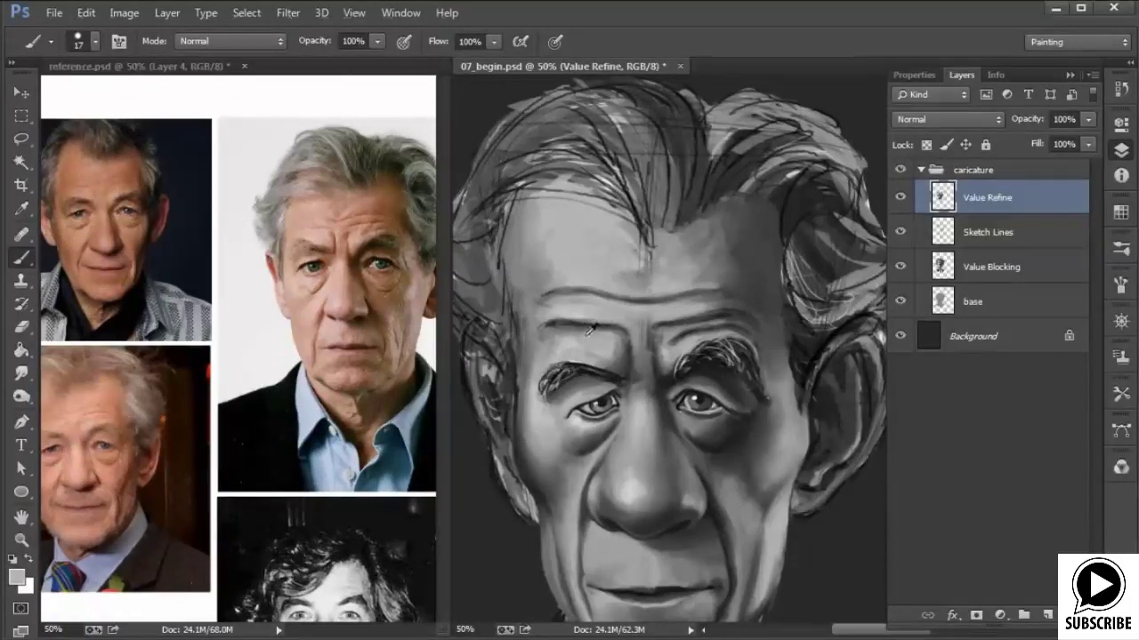
pyautogui.keyDown('alt'); pyautogui.click(544, 336); pyautogui.keyUp('alt')
pyautogui.keyDown('alt'); pyautogui.click(718, 313); pyautogui.keyUp('alt')
pyautogui.hotkey('ctrl', '-')
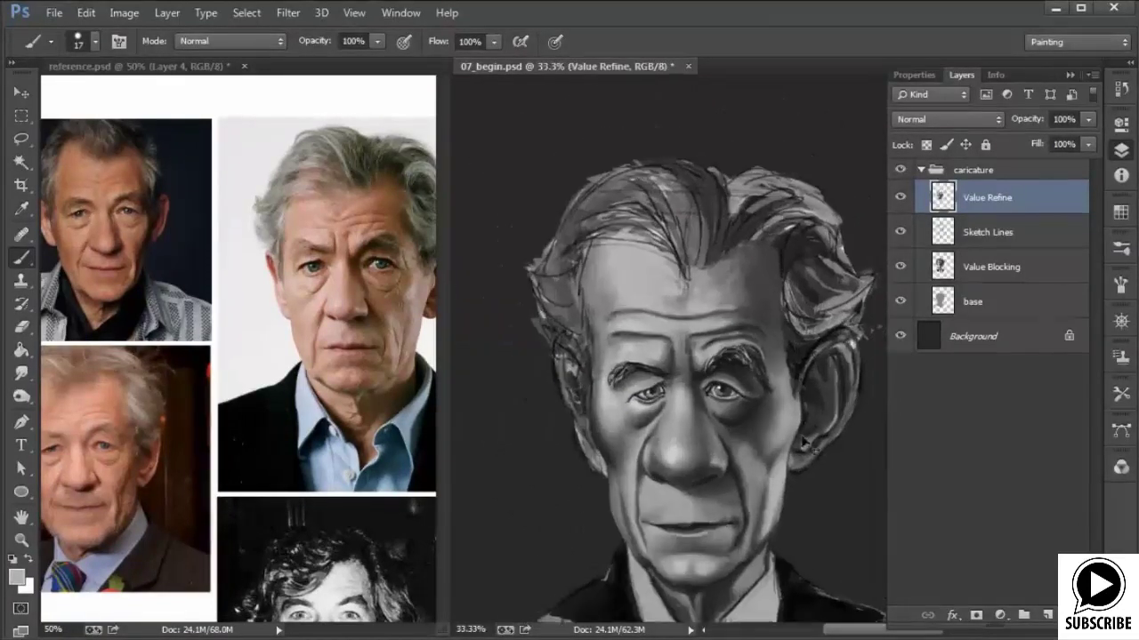
# Paint the outer rim of the right ear from the lobe up to the top with sampled grays.
pyautogui.hotkey('ctrl', '+')
pyautogui.moveTo(809, 528); pyautogui.dragTo(709, 415)
pyautogui.keyDown('alt'); pyautogui.click(725, 386); pyautogui.keyUp('alt')
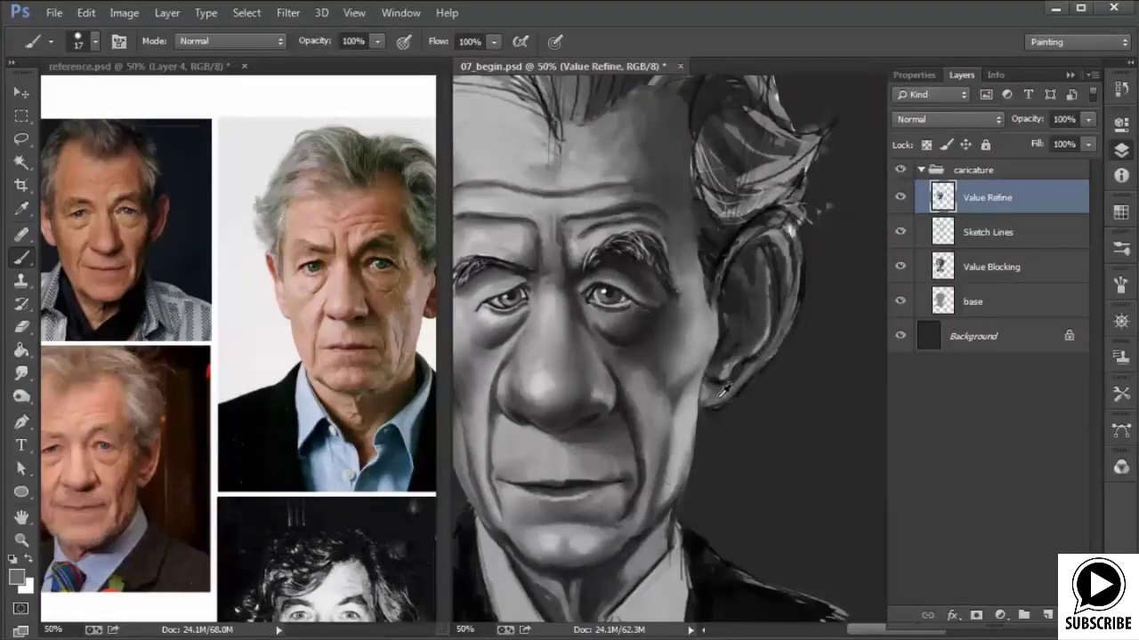
pyautogui.keyDown('alt'); pyautogui.click(704, 391); pyautogui.keyUp('alt')
pyautogui.moveTo(708, 402)
pyautogui.mouseDown()
pyautogui.moveTo(778, 343)
pyautogui.moveTo(798, 259)
pyautogui.moveTo(792, 303)
pyautogui.mouseUp()
pyautogui.moveTo(789, 231)
pyautogui.mouseDown()
pyautogui.moveTo(777, 213)
pyautogui.moveTo(761, 228)
pyautogui.moveTo(770, 217)
pyautogui.mouseUp()
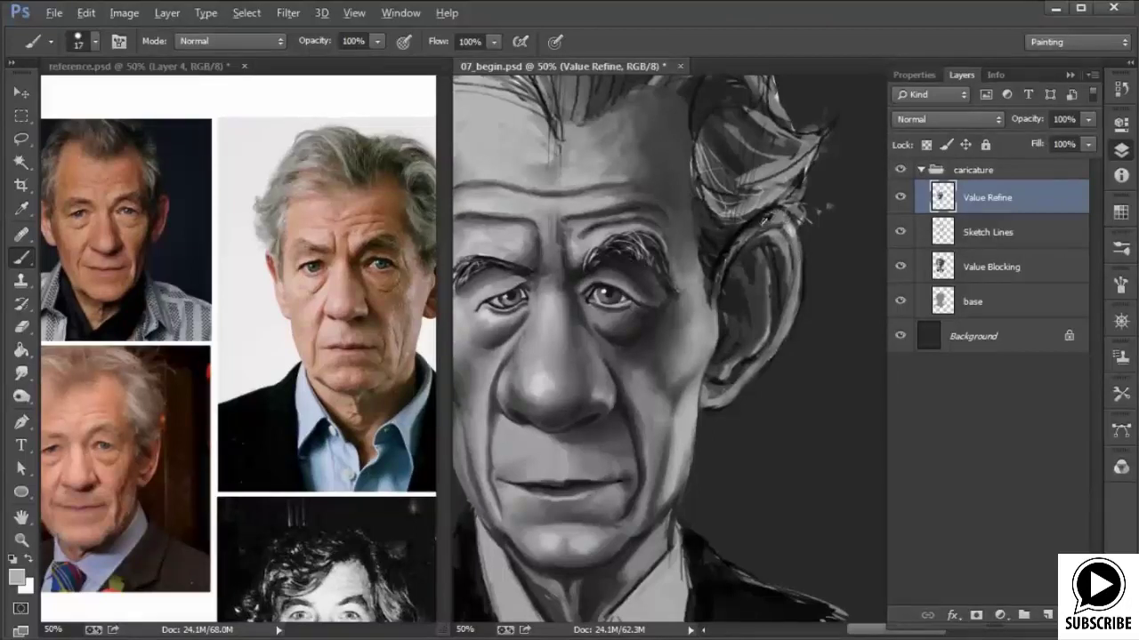
# Paint over the sketch lines along the right ear's upper front edge and top rim with sampled grays.
pyautogui.keyDown('alt'); pyautogui.click(741, 240); pyautogui.keyUp('alt')
pyautogui.moveTo(714, 268); pyautogui.dragTo(715, 289)
pyautogui.keyDown('alt'); pyautogui.click(718, 279); pyautogui.keyUp('alt')
pyautogui.moveTo(752, 223)
pyautogui.mouseDown()
pyautogui.moveTo(722, 263)
pyautogui.moveTo(785, 216)
pyautogui.moveTo(720, 275)
pyautogui.moveTo(796, 233)
pyautogui.moveTo(726, 265)
pyautogui.moveTo(713, 302)
pyautogui.moveTo(756, 233)
pyautogui.moveTo(787, 229)
pyautogui.moveTo(749, 226)
pyautogui.moveTo(719, 266)
pyautogui.mouseUp()
pyautogui.keyDown('alt'); pyautogui.click(783, 214); pyautogui.keyUp('alt')
pyautogui.keyDown('alt'); pyautogui.click(788, 218); pyautogui.keyUp('alt')
pyautogui.keyDown('alt'); pyautogui.click(798, 232); pyautogui.keyUp('alt')
pyautogui.keyDown('alt'); pyautogui.click(753, 227); pyautogui.keyUp('alt')
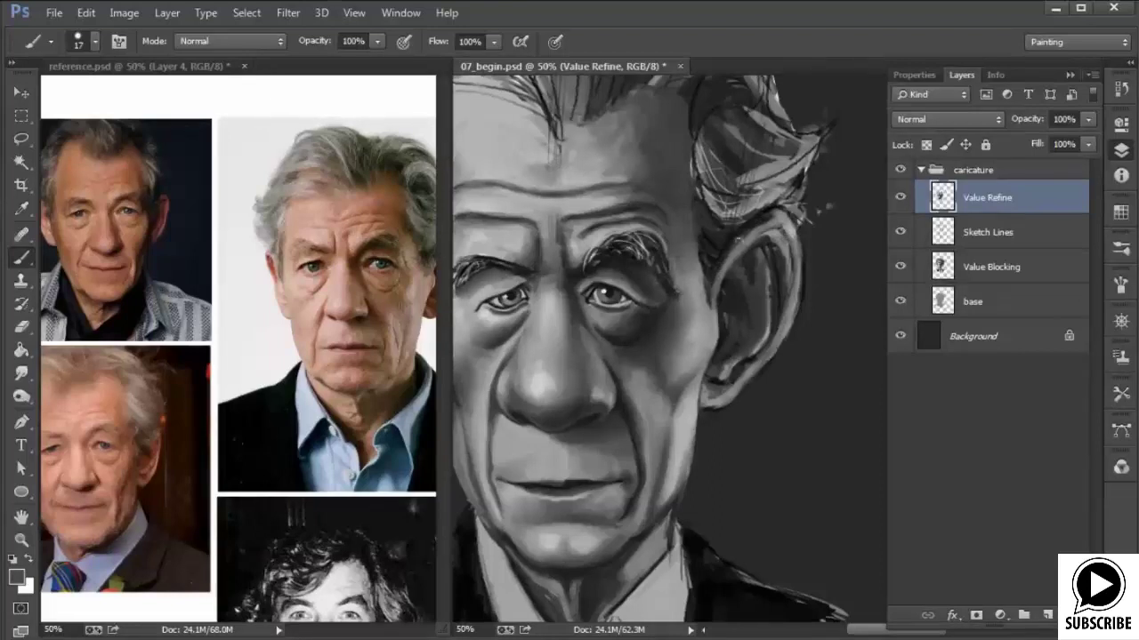
# Paint the right ear's front edge from the cheek up to the upper rim with sampled grays.
pyautogui.keyDown('alt'); pyautogui.click(722, 267); pyautogui.keyUp('alt')
pyautogui.keyDown('alt'); pyautogui.click(768, 218); pyautogui.keyUp('alt')
pyautogui.moveTo(710, 313)
pyautogui.mouseDown()
pyautogui.moveTo(709, 280)
pyautogui.moveTo(744, 242)
pyautogui.mouseUp()
pyautogui.keyDown('alt'); pyautogui.click(714, 284); pyautogui.keyUp('alt')
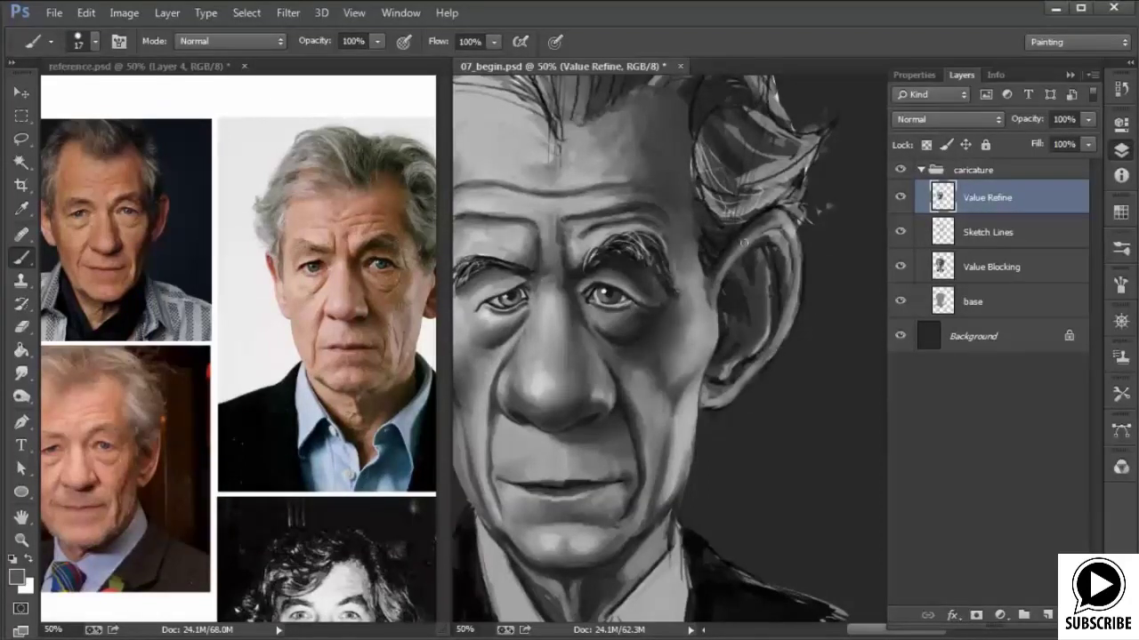
pyautogui.keyDown('alt'); pyautogui.click(763, 218); pyautogui.keyUp('alt')
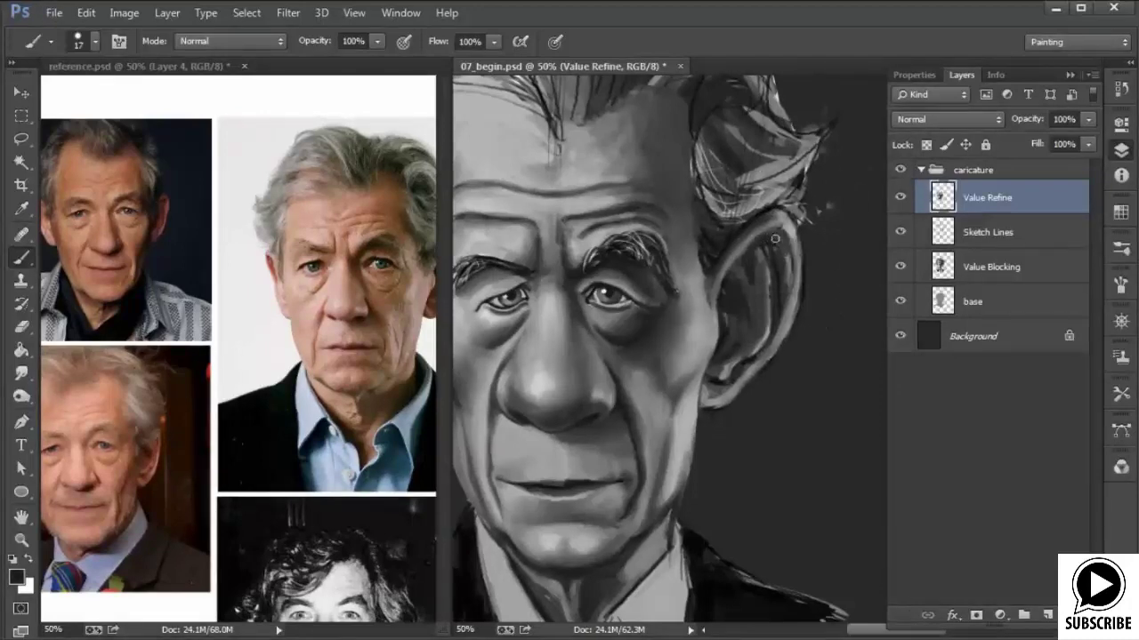
# Shade the inner side of the right ear's rim and its upper hollow with sampled dark and mid grays.
pyautogui.moveTo(787, 254)
pyautogui.mouseDown()
pyautogui.moveTo(789, 292)
pyautogui.moveTo(787, 278)
pyautogui.mouseUp()
pyautogui.keyDown('alt'); pyautogui.click(774, 261); pyautogui.keyUp('alt')
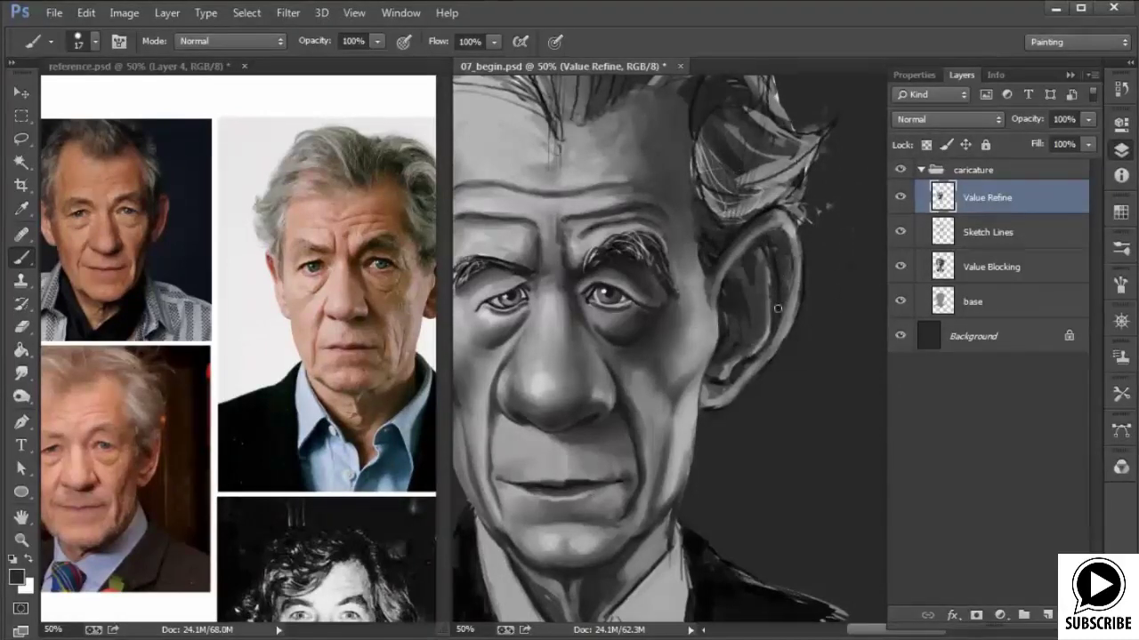
pyautogui.keyDown('alt'); pyautogui.click(781, 253); pyautogui.keyUp('alt')
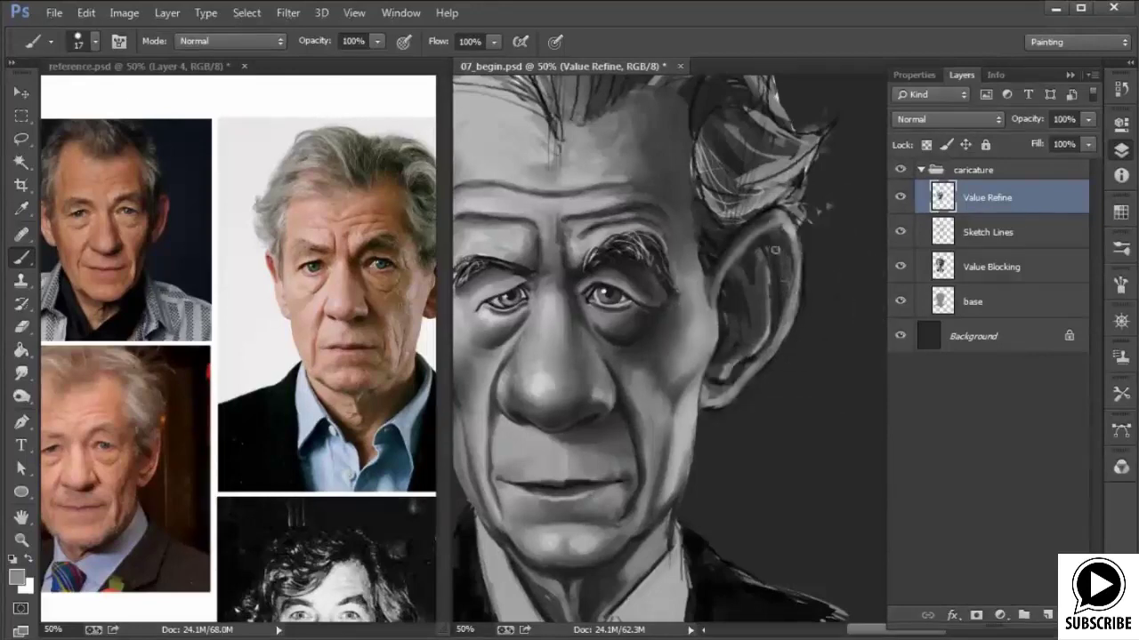
pyautogui.keyDown('alt'); pyautogui.click(727, 286); pyautogui.keyUp('alt')
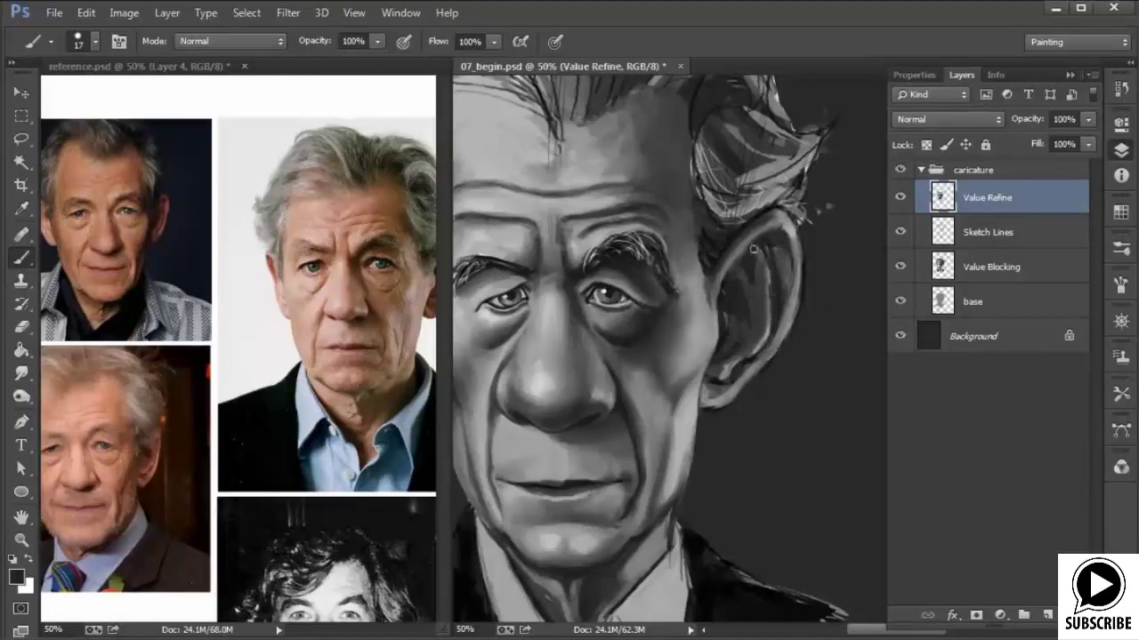
pyautogui.keyDown('alt'); pyautogui.click(769, 326); pyautogui.keyUp('alt')
pyautogui.keyDown('alt'); pyautogui.click(759, 326); pyautogui.keyUp('alt')
pyautogui.hotkey('ctrl', '-')
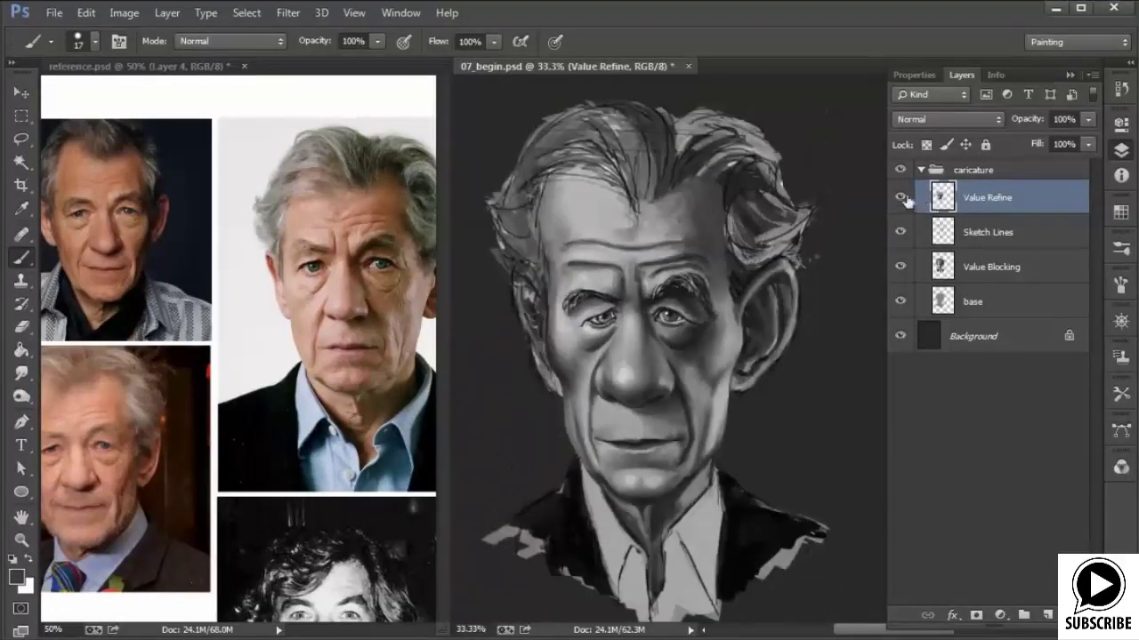
# Darken the central hollow of the right ear beside the cheek with sampled dark gray.
pyautogui.hotkey('ctrl', '+')
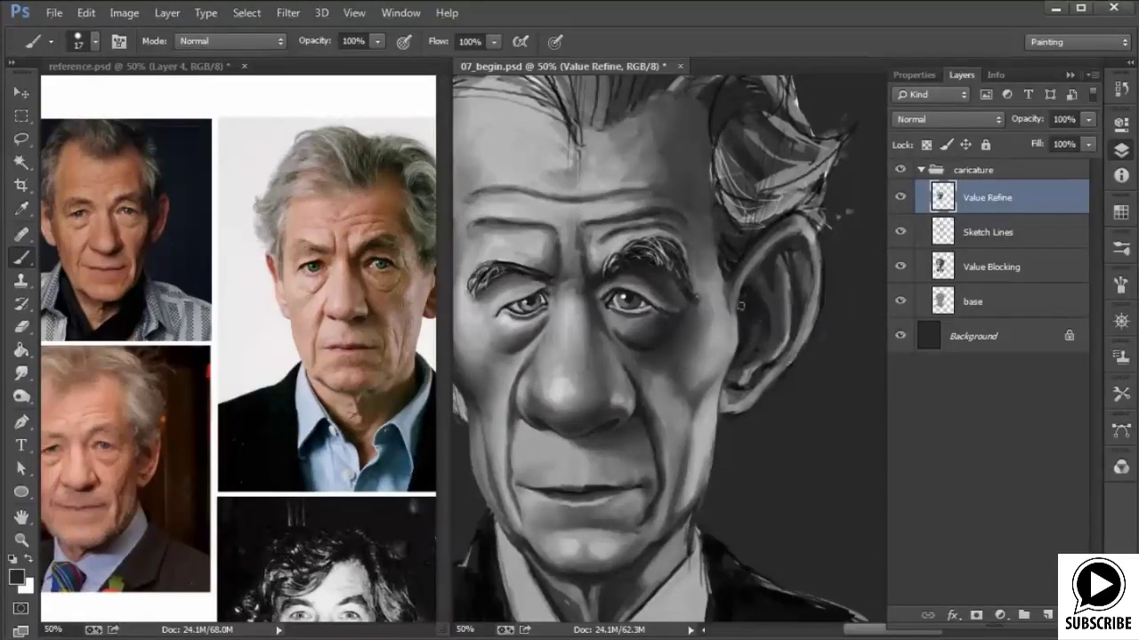
pyautogui.keyDown('alt'); pyautogui.click(748, 320); pyautogui.keyUp('alt')
pyautogui.keyDown('alt'); pyautogui.click(754, 322); pyautogui.keyUp('alt')
pyautogui.moveTo(759, 309); pyautogui.dragTo(754, 318)
# Smooth the right ear's lobe and the small notch above it with sampled grays.
pyautogui.press('x')
pyautogui.moveTo(752, 387)
pyautogui.mouseDown()
pyautogui.moveTo(738, 391)
pyautogui.moveTo(734, 403)
pyautogui.moveTo(748, 405)
pyautogui.moveTo(831, 284)
pyautogui.moveTo(750, 406)
pyautogui.mouseUp()
pyautogui.keyDown('alt'); pyautogui.click(728, 401); pyautogui.keyUp('alt')
pyautogui.keyDown('alt'); pyautogui.click(728, 411); pyautogui.keyUp('alt')
pyautogui.keyDown('alt'); pyautogui.click(764, 389); pyautogui.keyUp('alt')
pyautogui.keyDown('alt'); pyautogui.click(772, 378); pyautogui.keyUp('alt')
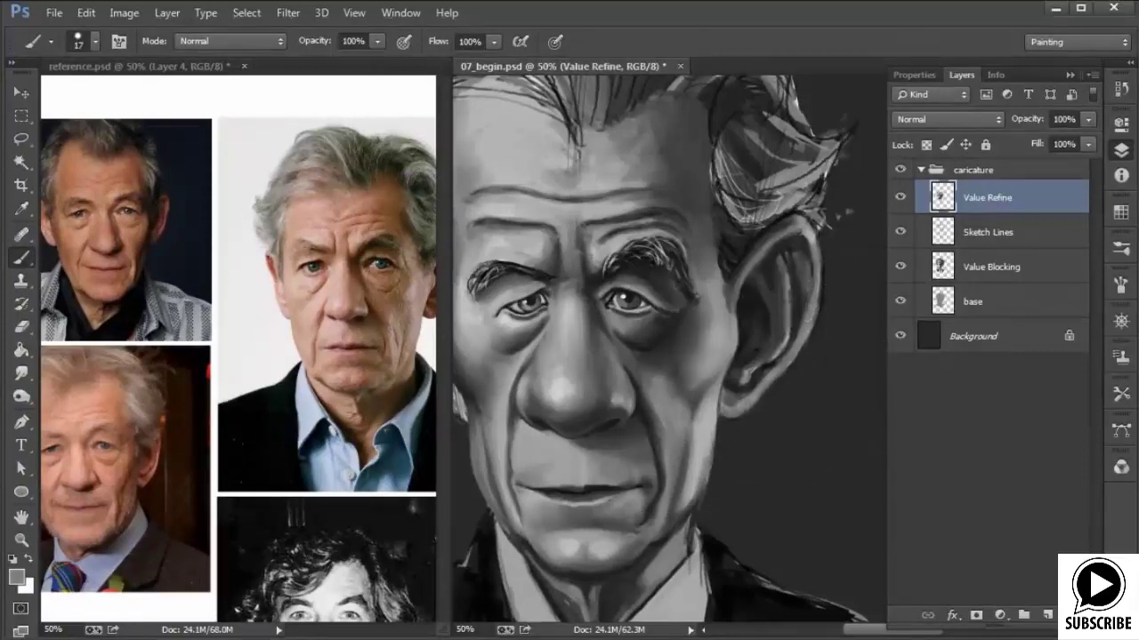
# Paint a lighter gray along the right ear's outer top rim and a dark groove along its inner side.
pyautogui.moveTo(816, 265); pyautogui.dragTo(788, 219)
pyautogui.keyDown('alt'); pyautogui.click(793, 224); pyautogui.keyUp('alt')
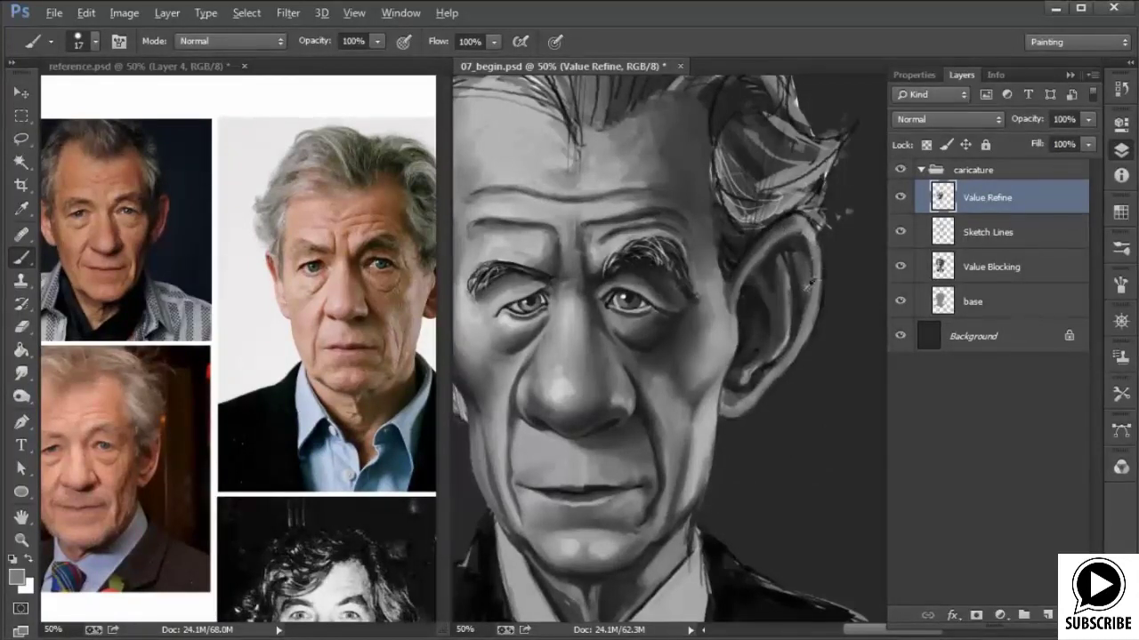
pyautogui.keyDown('alt'); pyautogui.click(788, 251); pyautogui.keyUp('alt')
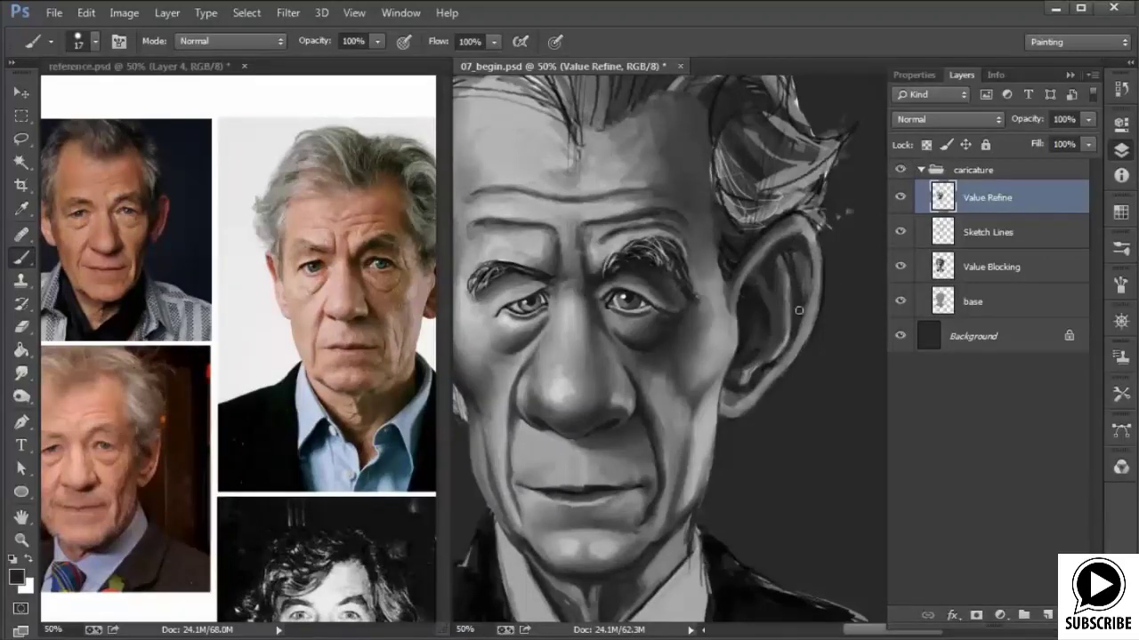
pyautogui.moveTo(799, 309)
pyautogui.mouseDown()
pyautogui.moveTo(811, 269)
pyautogui.moveTo(800, 269)
pyautogui.moveTo(814, 276)
pyautogui.moveTo(790, 257)
pyautogui.mouseUp()
pyautogui.keyDown('alt'); pyautogui.click(811, 260); pyautogui.keyUp('alt')
# Blend the inner fold and central hollow of the right ear with sampled grays.
pyautogui.keyDown('alt'); pyautogui.click(758, 308); pyautogui.keyUp('alt')
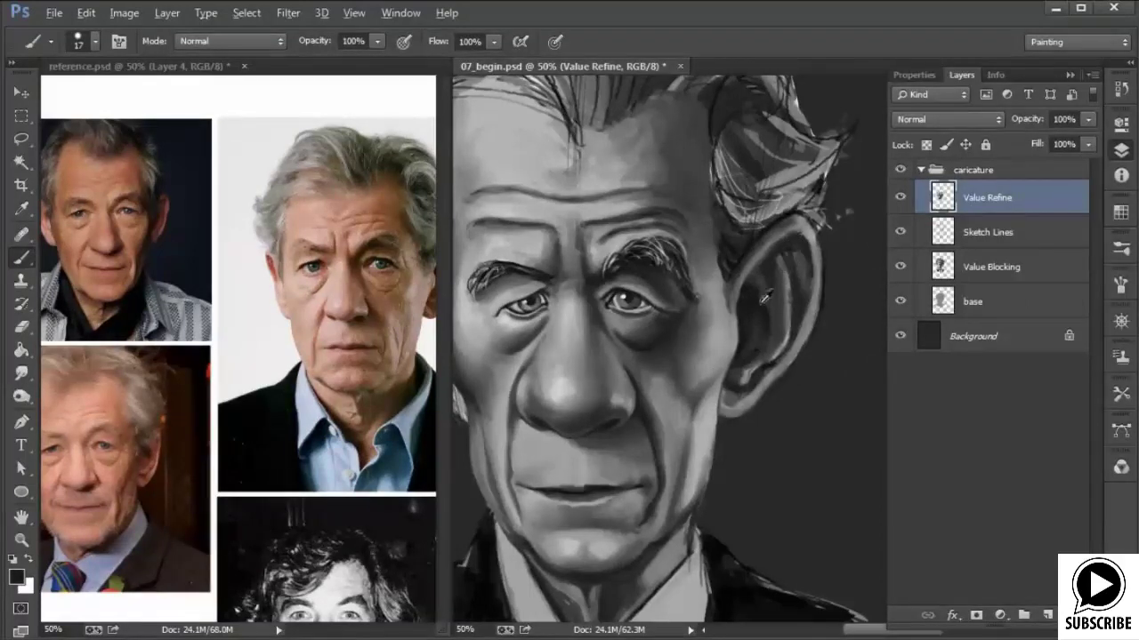
pyautogui.keyDown('alt'); pyautogui.click(777, 283); pyautogui.keyUp('alt')
pyautogui.moveTo(781, 269)
pyautogui.mouseDown()
pyautogui.moveTo(780, 279)
pyautogui.moveTo(789, 251)
pyautogui.mouseUp()
pyautogui.keyDown('alt'); pyautogui.click(785, 285); pyautogui.keyUp('alt')
pyautogui.keyDown('alt'); pyautogui.click(789, 246); pyautogui.keyUp('alt')
pyautogui.keyDown('alt'); pyautogui.click(799, 260); pyautogui.keyUp('alt')
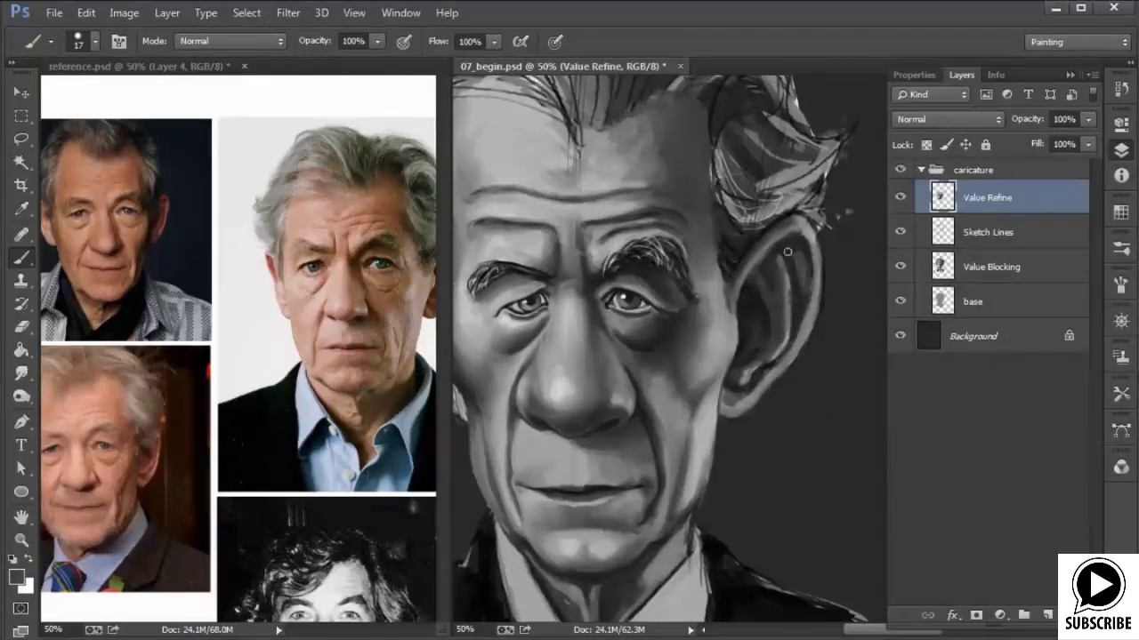
pyautogui.keyDown('alt'); pyautogui.click(767, 314); pyautogui.keyUp('alt')
pyautogui.moveTo(760, 308); pyautogui.dragTo(757, 297)
# Paint over the sketch lines on the left ear's lobe and lower rim with sampled grays.
pyautogui.hotkey('ctrl', '-')
pyautogui.hotkey('ctrl', '+')
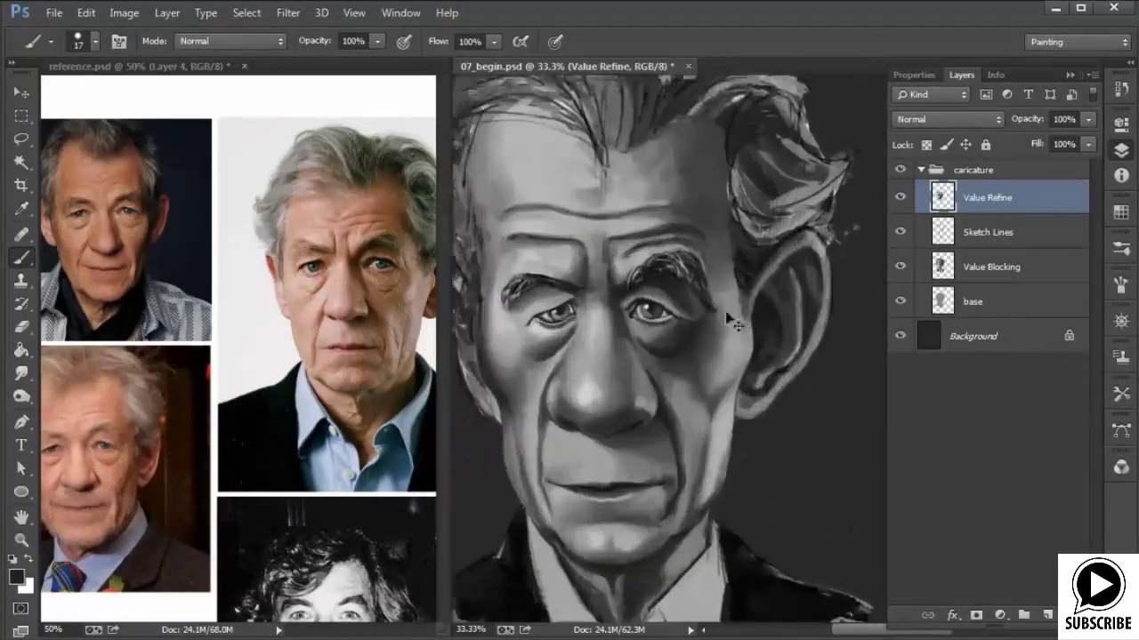
pyautogui.moveTo(575, 386); pyautogui.dragTo(728, 385)
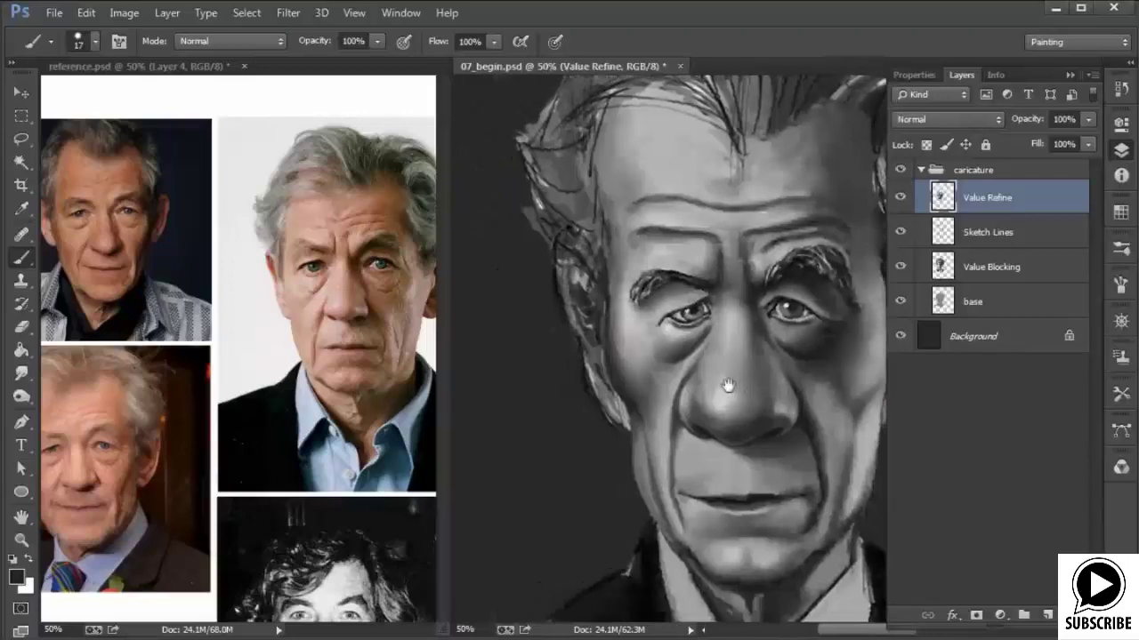
pyautogui.keyDown('alt'); pyautogui.click(622, 408); pyautogui.keyUp('alt')
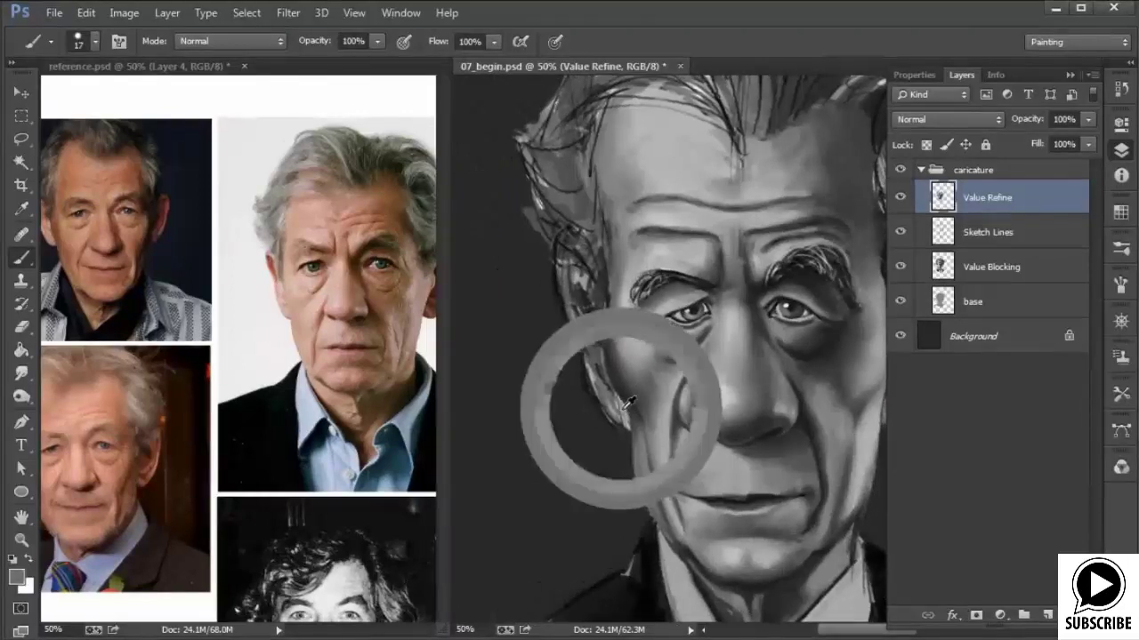
pyautogui.moveTo(621, 420); pyautogui.dragTo(594, 377)
pyautogui.keyDown('alt'); pyautogui.click(628, 415); pyautogui.keyUp('alt')
pyautogui.moveTo(621, 415)
pyautogui.mouseDown()
pyautogui.moveTo(600, 382)
pyautogui.moveTo(623, 419)
pyautogui.mouseUp()
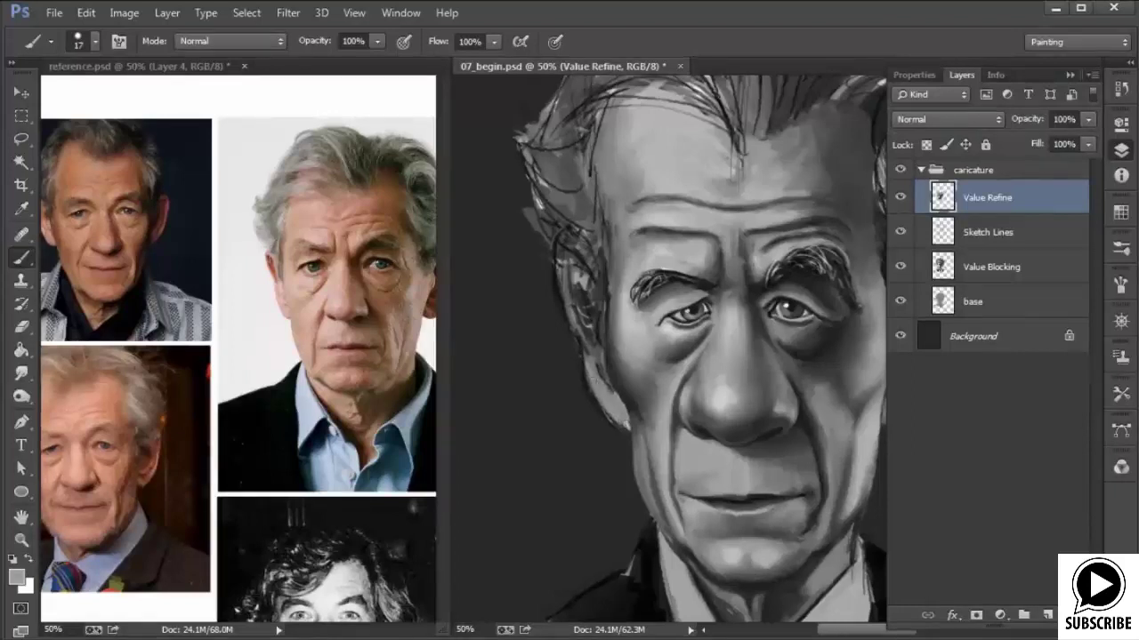
# Darken the groove inside the right ear's lower rim and clean up the lobe's bottom edge.
pyautogui.moveTo(779, 431)
pyautogui.mouseDown()
pyautogui.moveTo(567, 412)
pyautogui.moveTo(724, 483)
pyautogui.moveTo(566, 465)
pyautogui.moveTo(648, 475)
pyautogui.mouseUp()
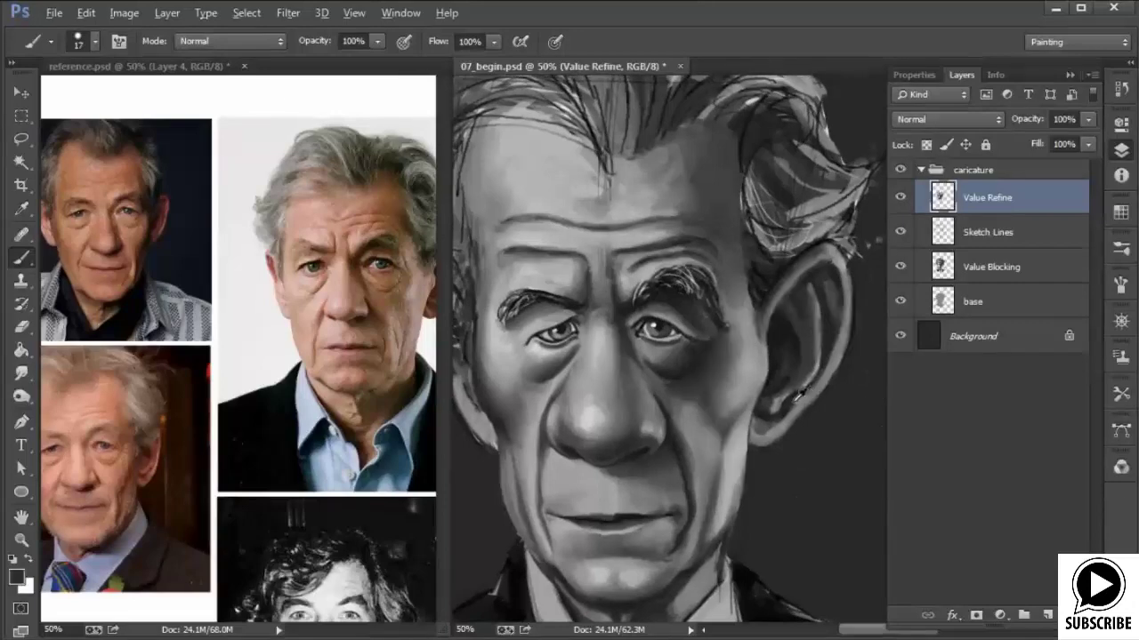
pyautogui.moveTo(803, 395); pyautogui.dragTo(785, 418)
pyautogui.moveTo(825, 366); pyautogui.dragTo(805, 403)
pyautogui.moveTo(836, 340); pyautogui.dragTo(824, 375)
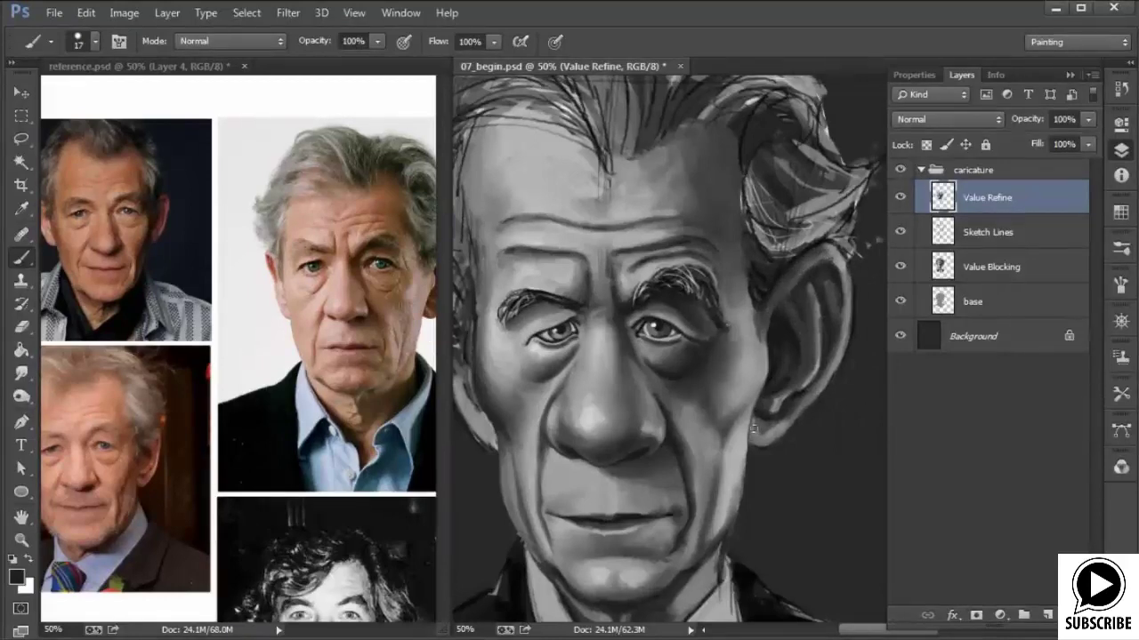
pyautogui.moveTo(763, 444); pyautogui.dragTo(793, 418)
# Reduce the brush size to 5 px and paint sampled light gray down the left ear's outer rim.
pyautogui.moveTo(703, 370); pyautogui.dragTo(709, 369)
pyautogui.scroll(1, 709, 370)
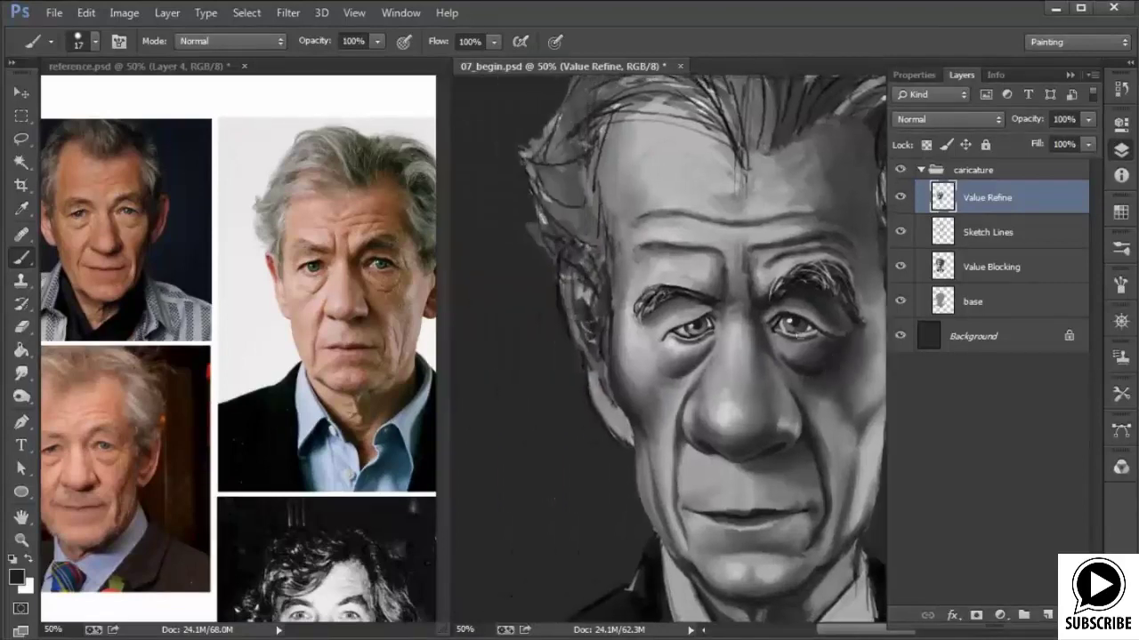
pyautogui.keyDown('alt'); pyautogui.click(623, 422); pyautogui.keyUp('alt')
pyautogui.rightClick(595, 274)
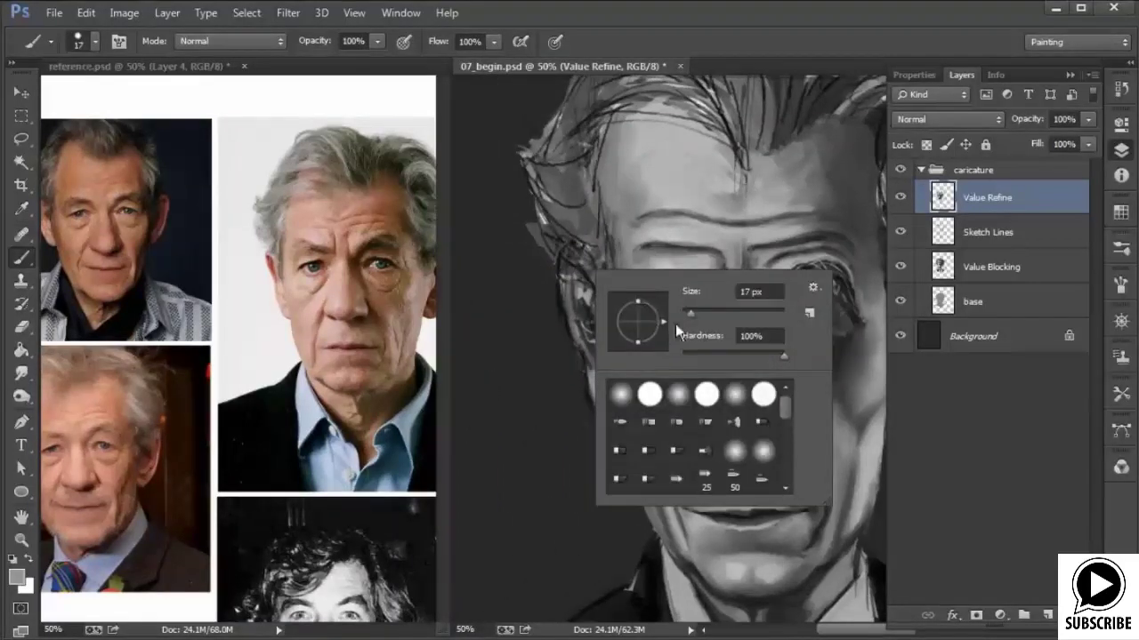
pyautogui.moveTo(690, 313); pyautogui.dragTo(685, 314)
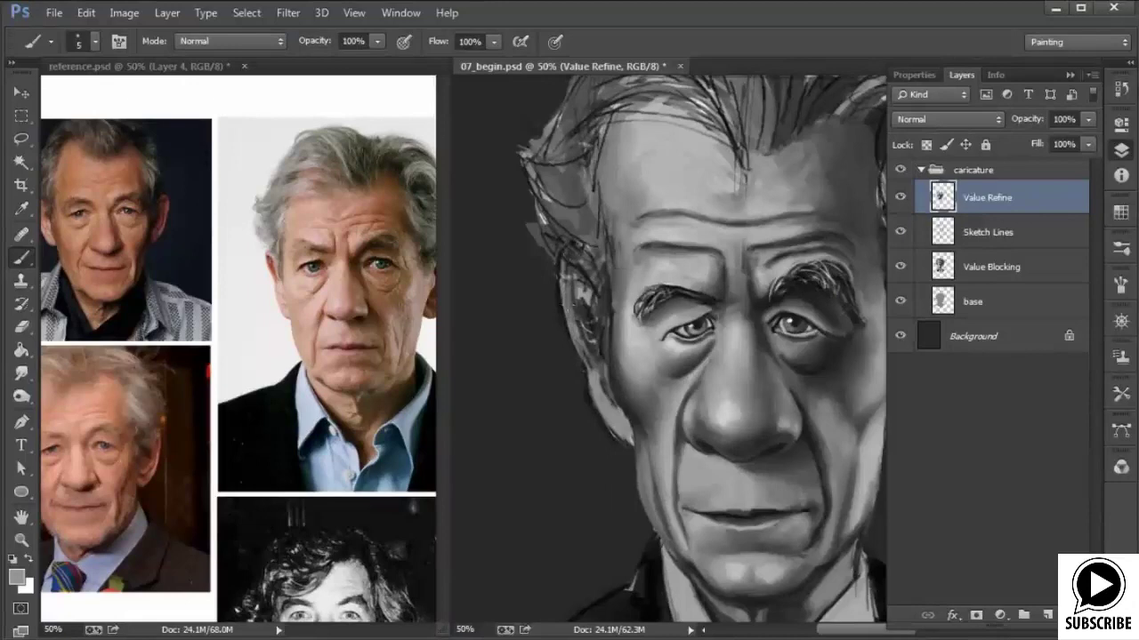
pyautogui.moveTo(568, 276); pyautogui.dragTo(583, 357)
# Set the brush size to 12 px, paint the left ear's upper rim light gray and darken the upper hollow.
pyautogui.rightClick(578, 251)
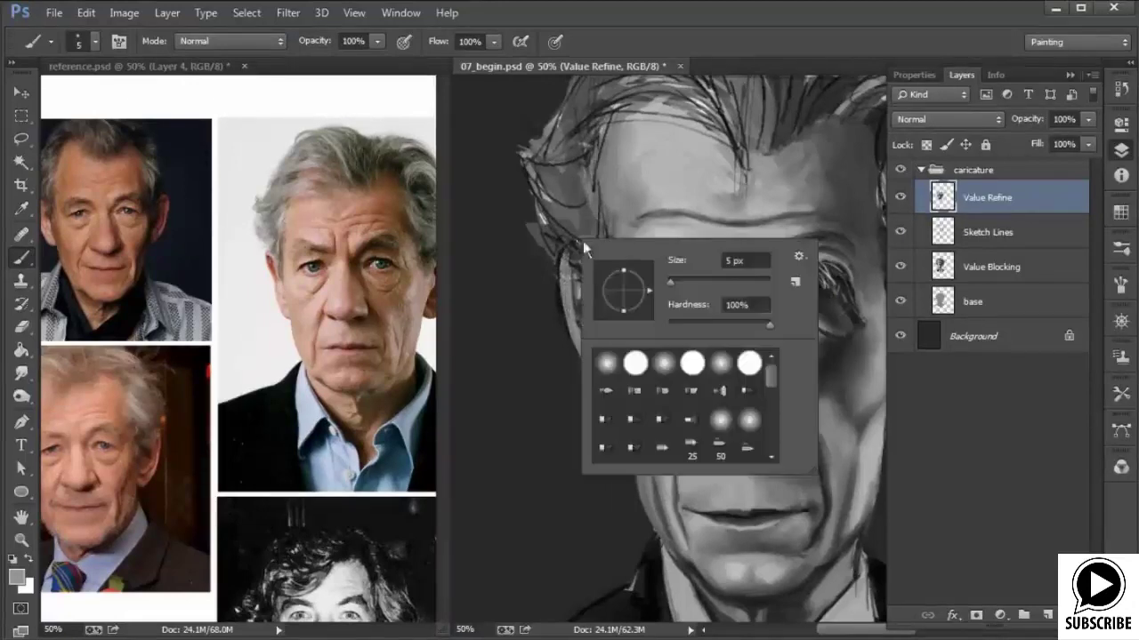
pyautogui.moveTo(667, 276); pyautogui.dragTo(679, 276)
pyautogui.press('Return')
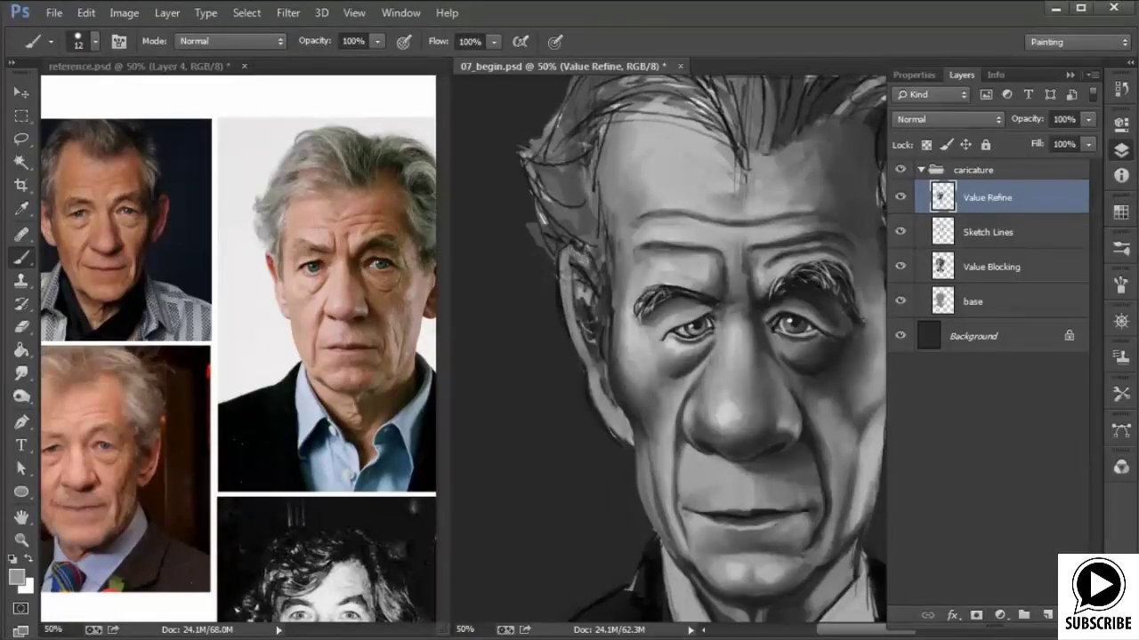
pyautogui.moveTo(579, 249); pyautogui.dragTo(603, 342)
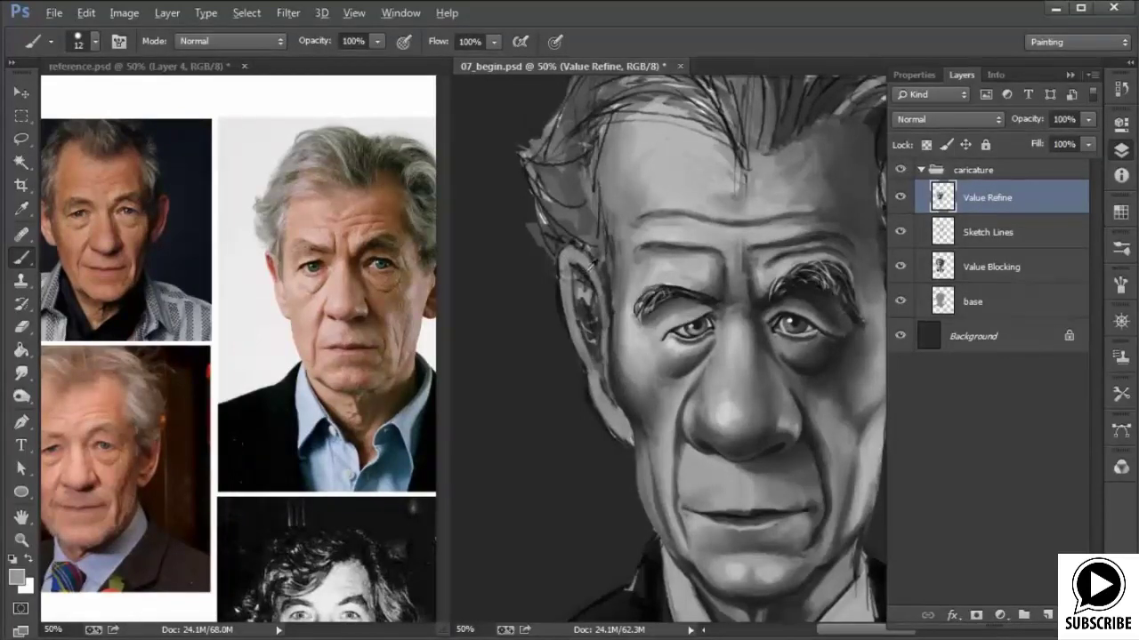
pyautogui.keyDown('alt'); pyautogui.click(588, 272); pyautogui.keyUp('alt')
pyautogui.moveTo(582, 276)
pyautogui.mouseDown()
pyautogui.moveTo(589, 292)
pyautogui.moveTo(573, 322)
pyautogui.moveTo(578, 300)
pyautogui.mouseUp()
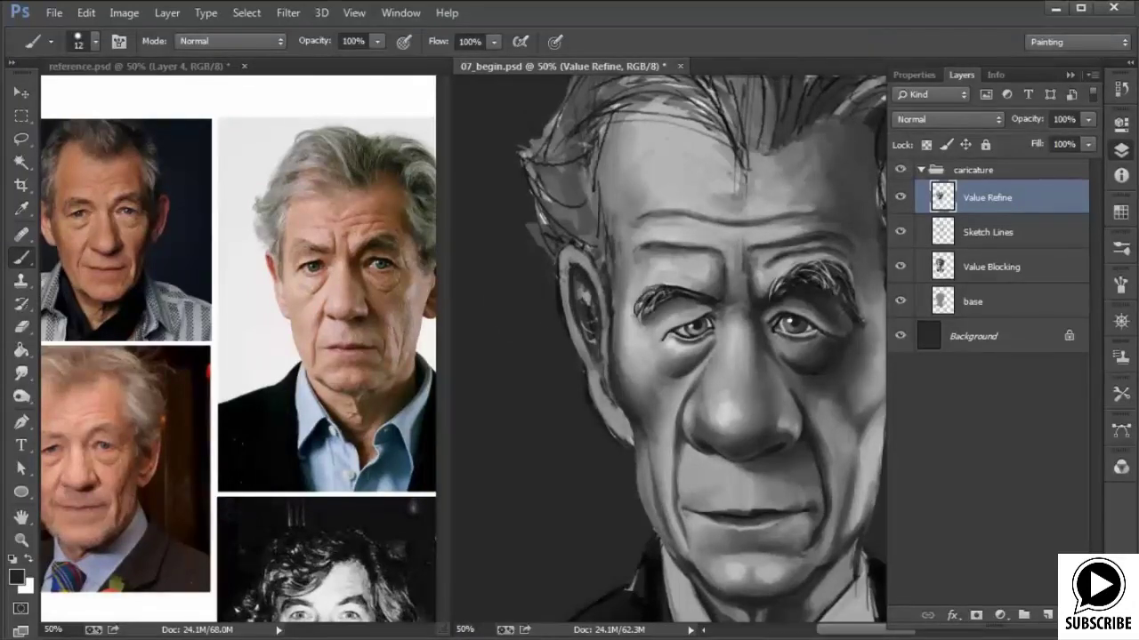
# Enlarge the dark-background portrait in the reference document to 100% to examine the ear.
pyautogui.click(90, 248)
pyautogui.moveTo(90, 248); pyautogui.dragTo(185, 311)
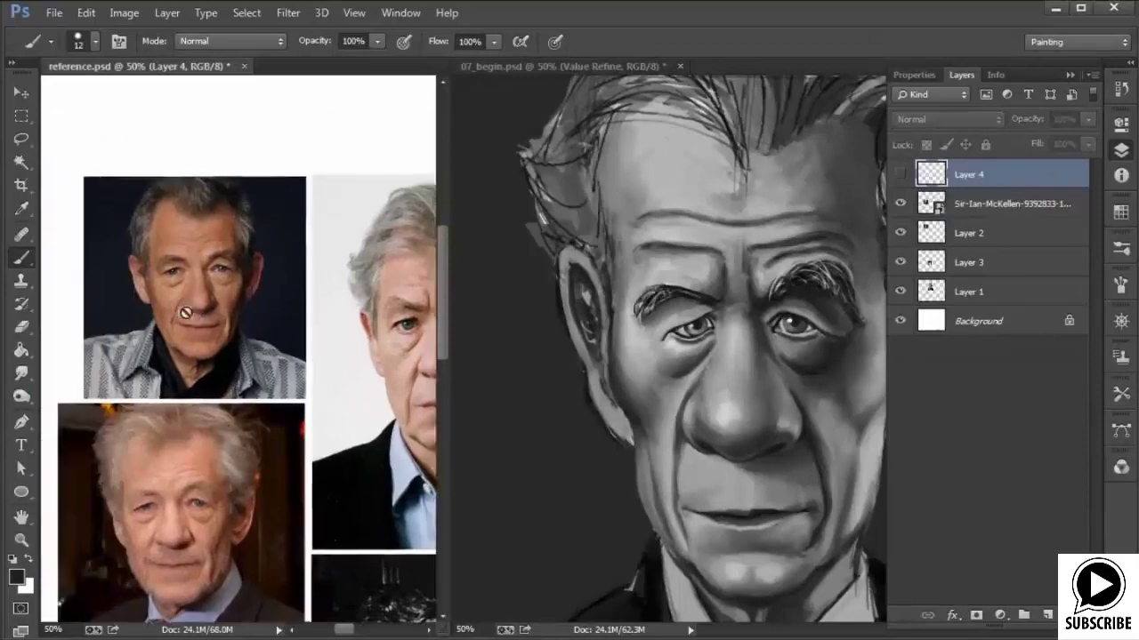
pyautogui.hotkey('ctrl', '+')
pyautogui.hotkey('ctrl', '+')
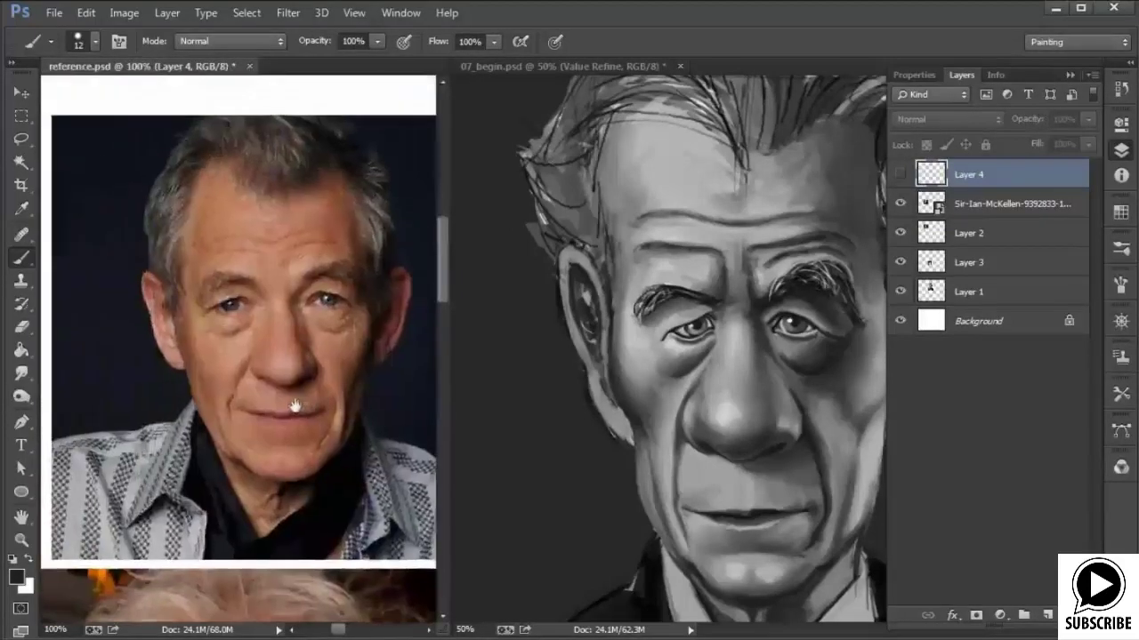
# Return to the caricature and paint the left ear's inner fold and lower rim with sampled grays.
pyautogui.click(626, 310)
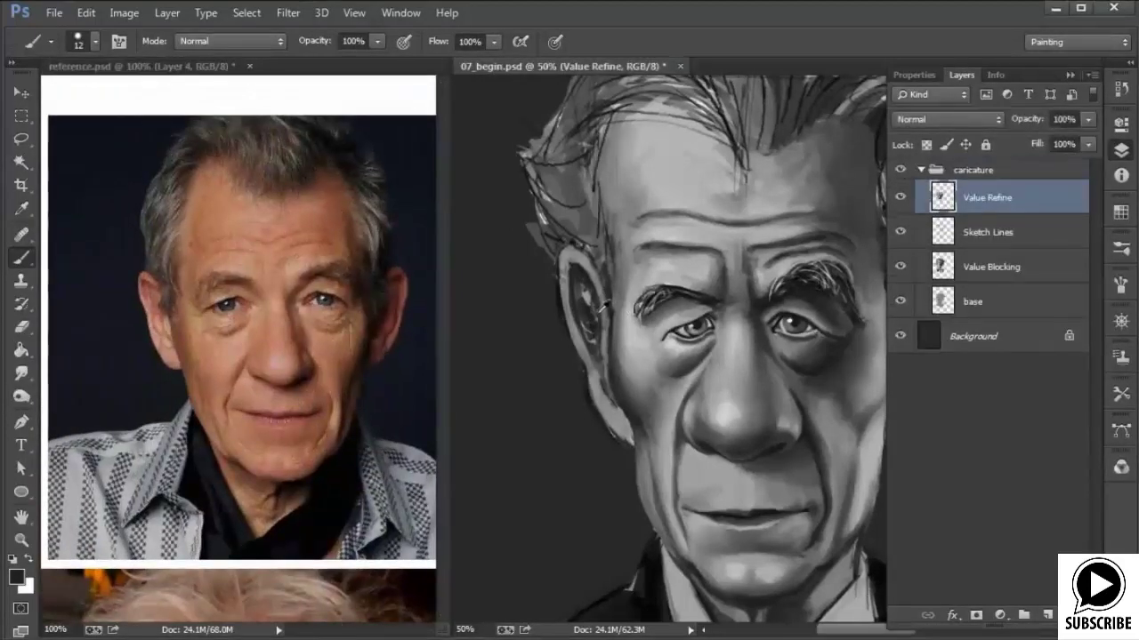
pyautogui.keyDown('alt'); pyautogui.click(611, 329); pyautogui.keyUp('alt')
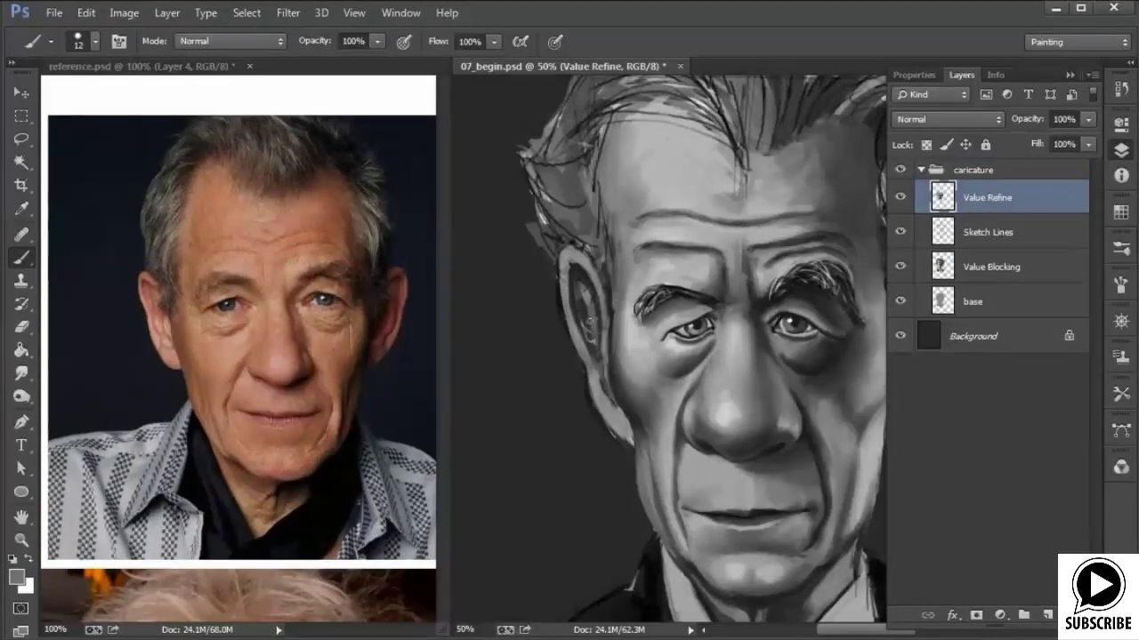
pyautogui.keyDown('alt'); pyautogui.click(586, 275); pyautogui.keyUp('alt')
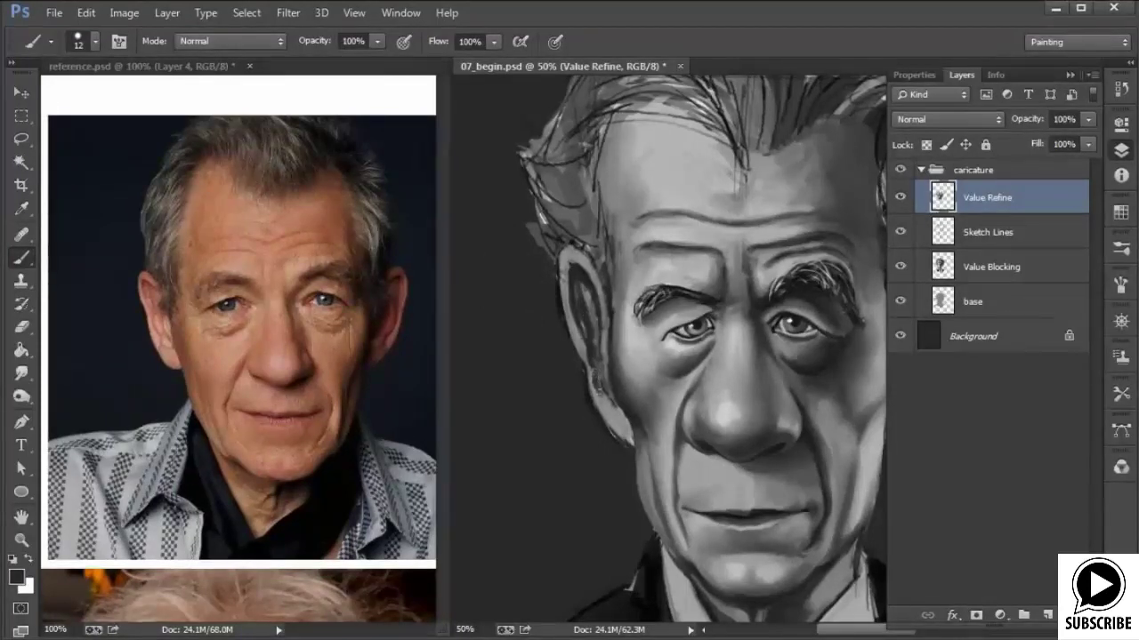
pyautogui.keyDown('alt'); pyautogui.click(610, 407); pyautogui.keyUp('alt')
pyautogui.moveTo(608, 397); pyautogui.dragTo(594, 338)
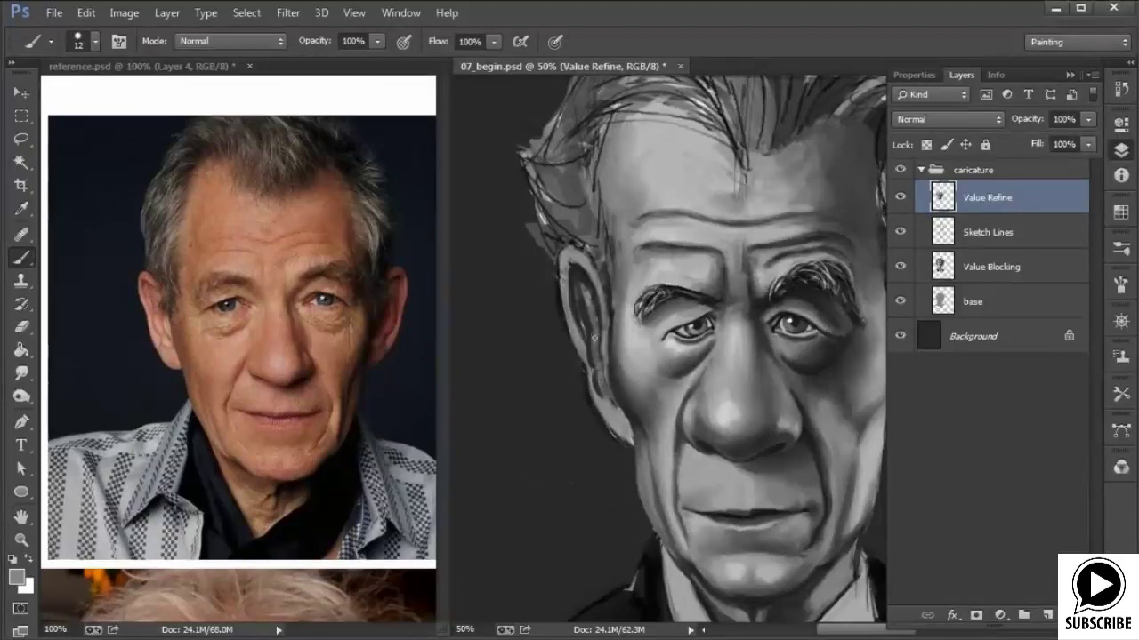
# Darken the left ear's hollow and refine the fold beside the face with sampled dark grays.
pyautogui.keyDown('alt'); pyautogui.click(585, 320); pyautogui.keyUp('alt')
pyautogui.moveTo(582, 286)
pyautogui.mouseDown()
pyautogui.moveTo(593, 330)
pyautogui.moveTo(579, 302)
pyautogui.mouseUp()
pyautogui.keyDown('alt'); pyautogui.click(595, 293); pyautogui.keyUp('alt')
pyautogui.keyDown('alt'); pyautogui.click(595, 285); pyautogui.keyUp('alt')
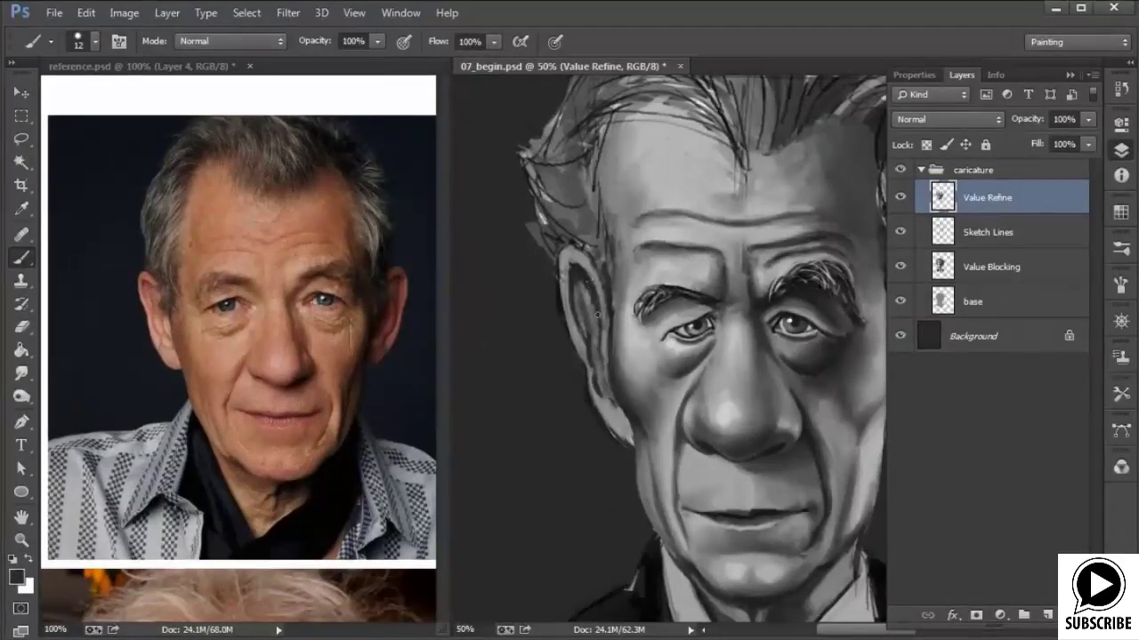
pyautogui.moveTo(596, 340); pyautogui.dragTo(603, 377)
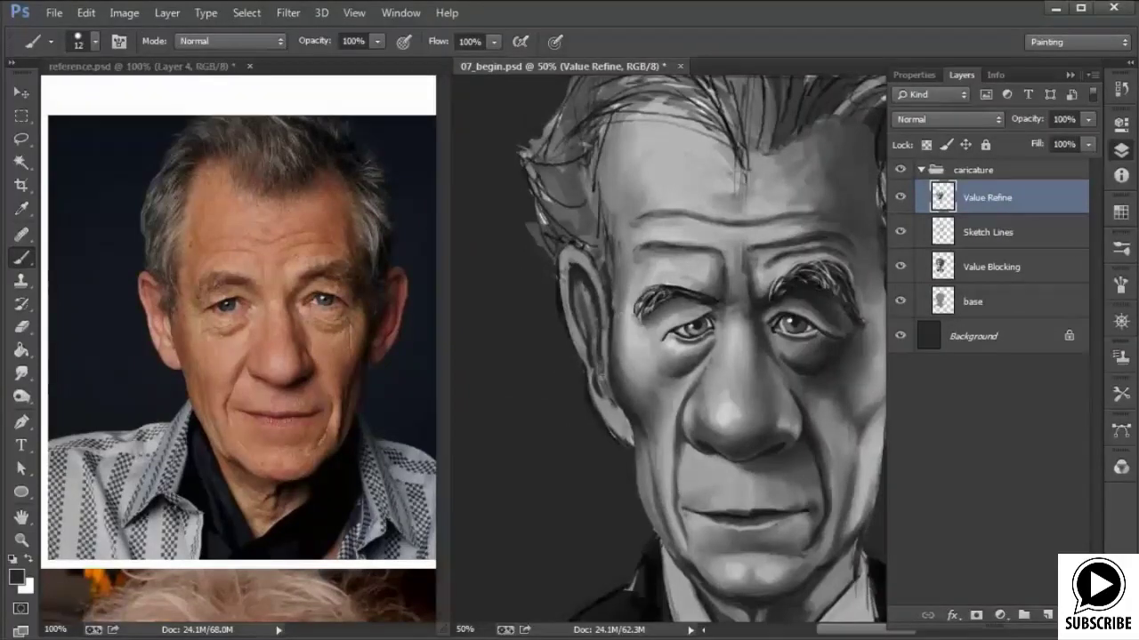
# Smooth the left ear's lower inner edge and clean the outer contour of its lobe with sampled grays.
pyautogui.keyDown('alt'); pyautogui.click(612, 412); pyautogui.keyUp('alt')
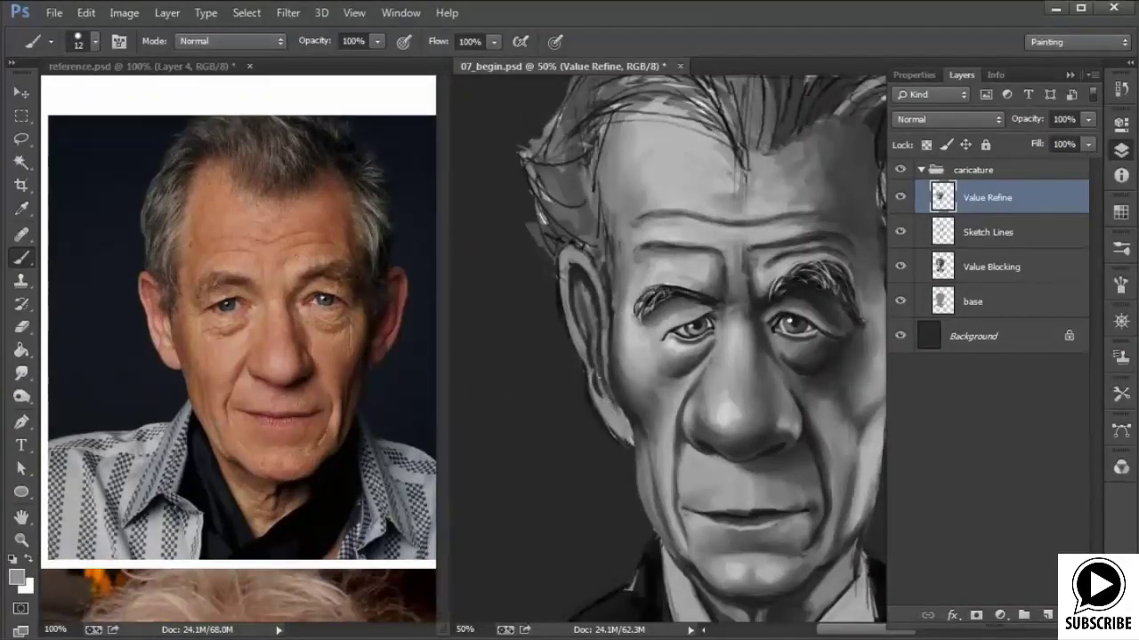
pyautogui.keyDown('alt'); pyautogui.click(596, 300); pyautogui.keyUp('alt')
pyautogui.keyDown('alt'); pyautogui.click(593, 394); pyautogui.keyUp('alt')
pyautogui.moveTo(627, 443); pyautogui.dragTo(604, 424)
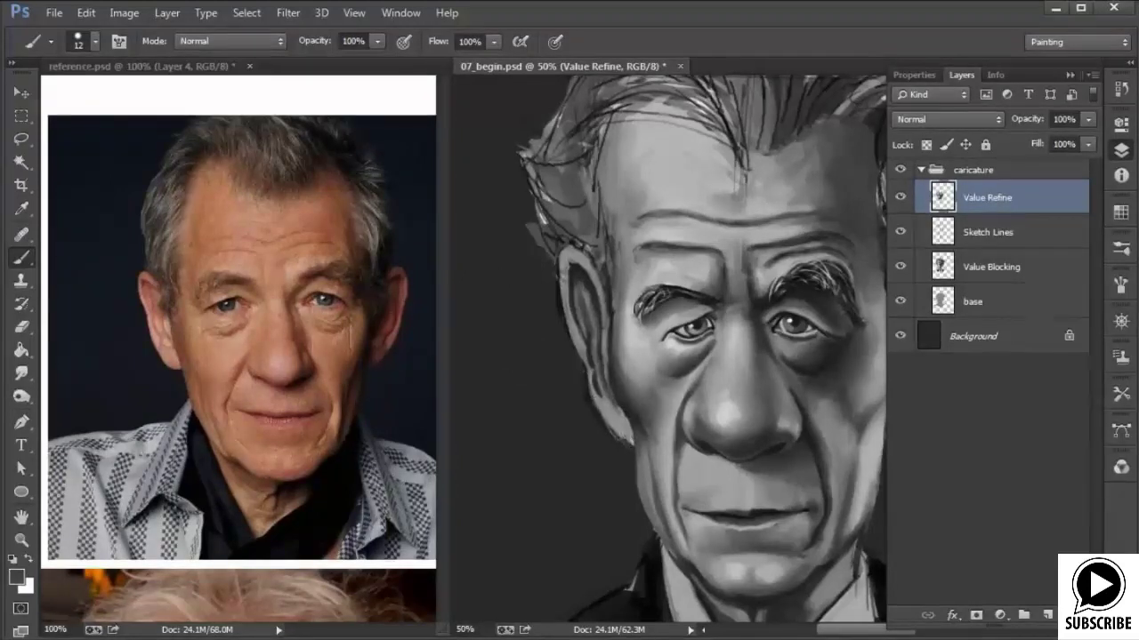
# Refine the left ear's lower rim above the lobe with sampled gray values.
pyautogui.keyDown('alt'); pyautogui.click(606, 307); pyautogui.keyUp('alt')
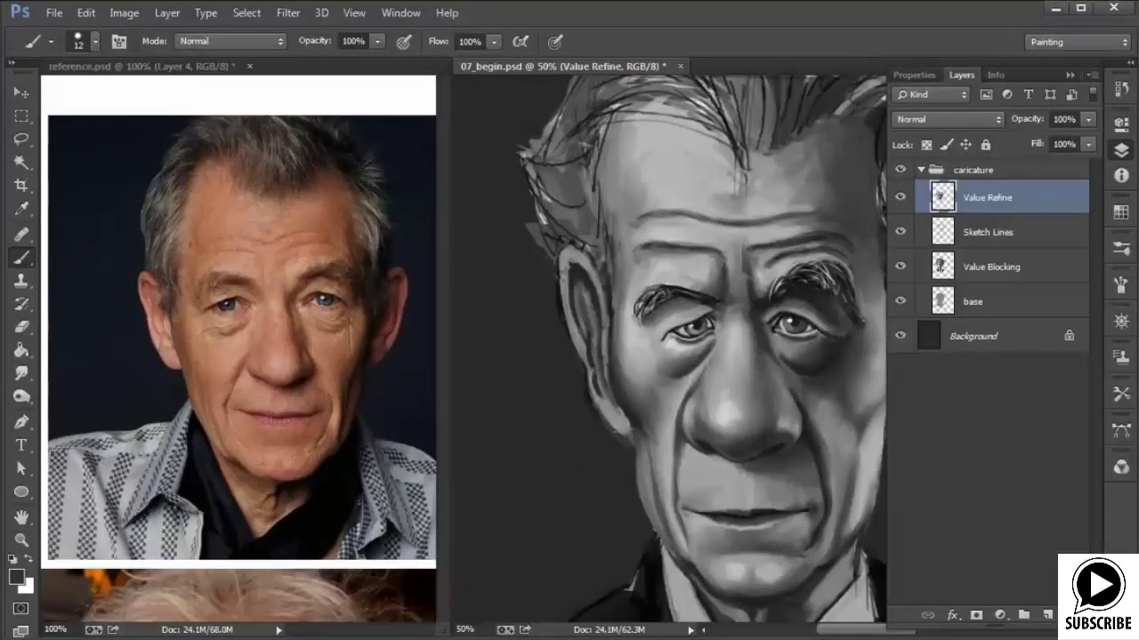
pyautogui.keyDown('alt'); pyautogui.click(618, 426); pyautogui.keyUp('alt')
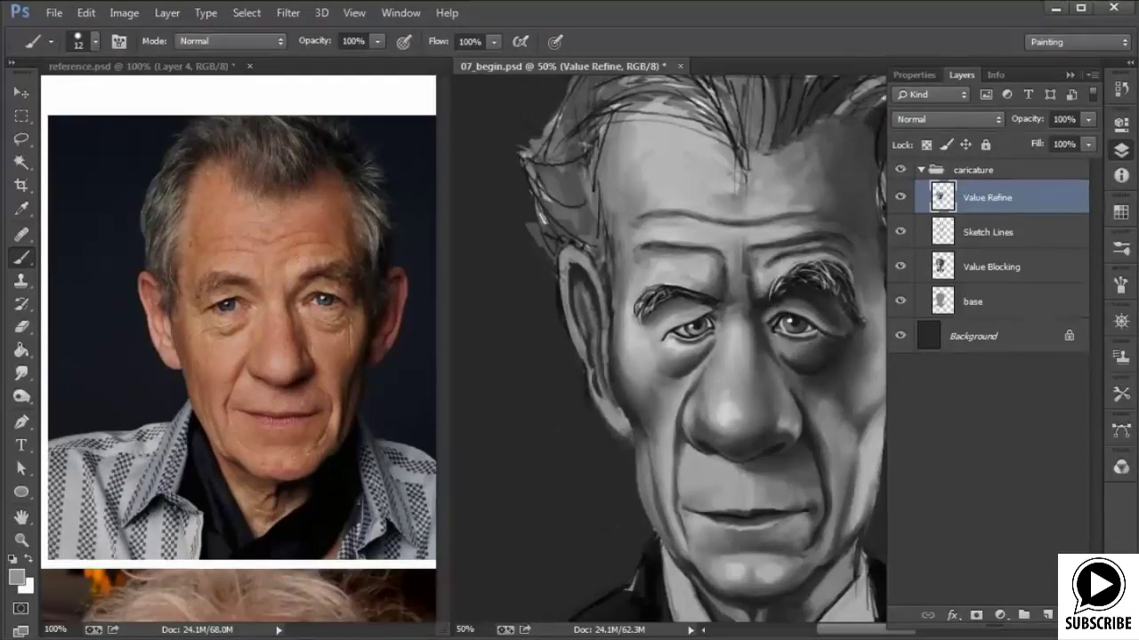
pyautogui.keyDown('alt'); pyautogui.click(612, 423); pyautogui.keyUp('alt')
pyautogui.moveTo(594, 365); pyautogui.dragTo(604, 403)
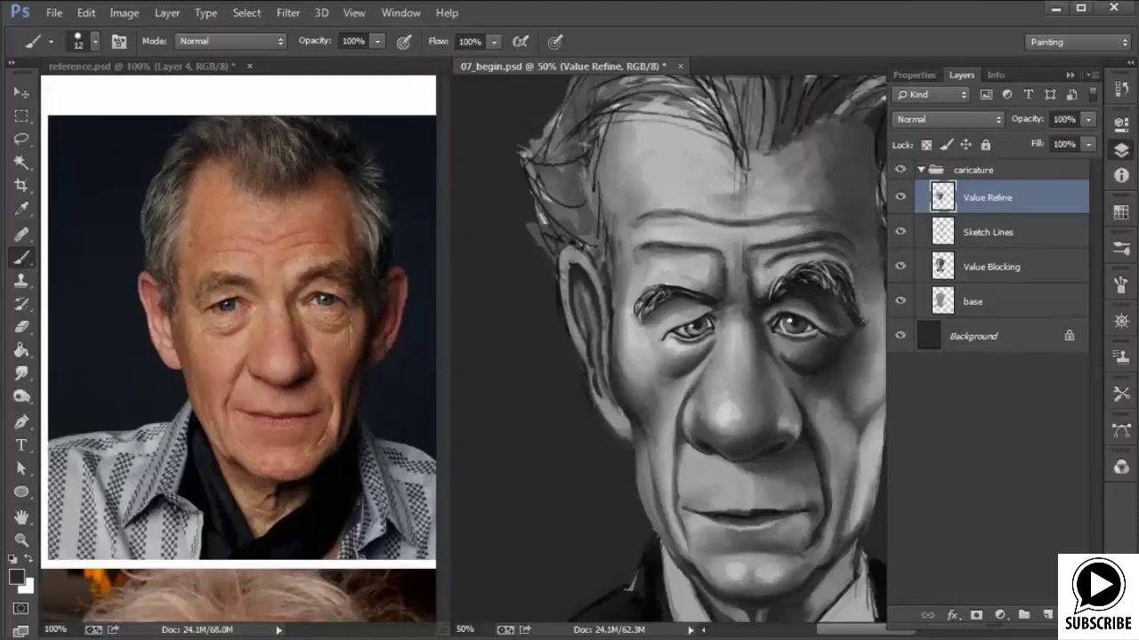
# View the whole caricature at 33.3% and bring up the white-background portrait in the reference document to study the hair.
pyautogui.hotkey('ctrl', '-')
pyautogui.moveTo(737, 486); pyautogui.dragTo(637, 519)
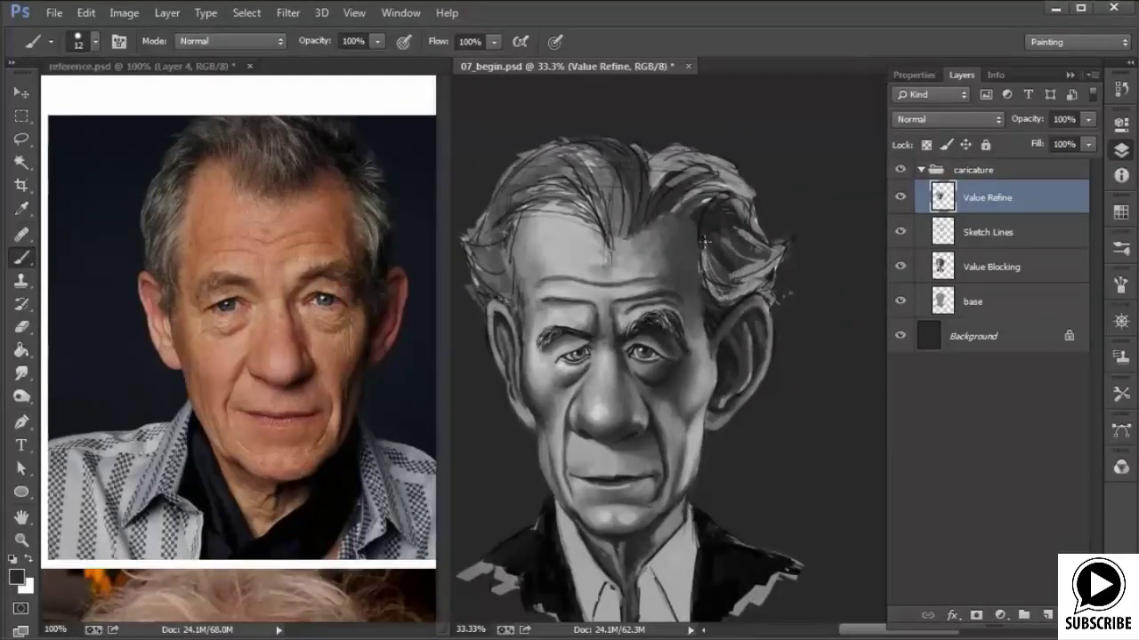
pyautogui.click(335, 436)
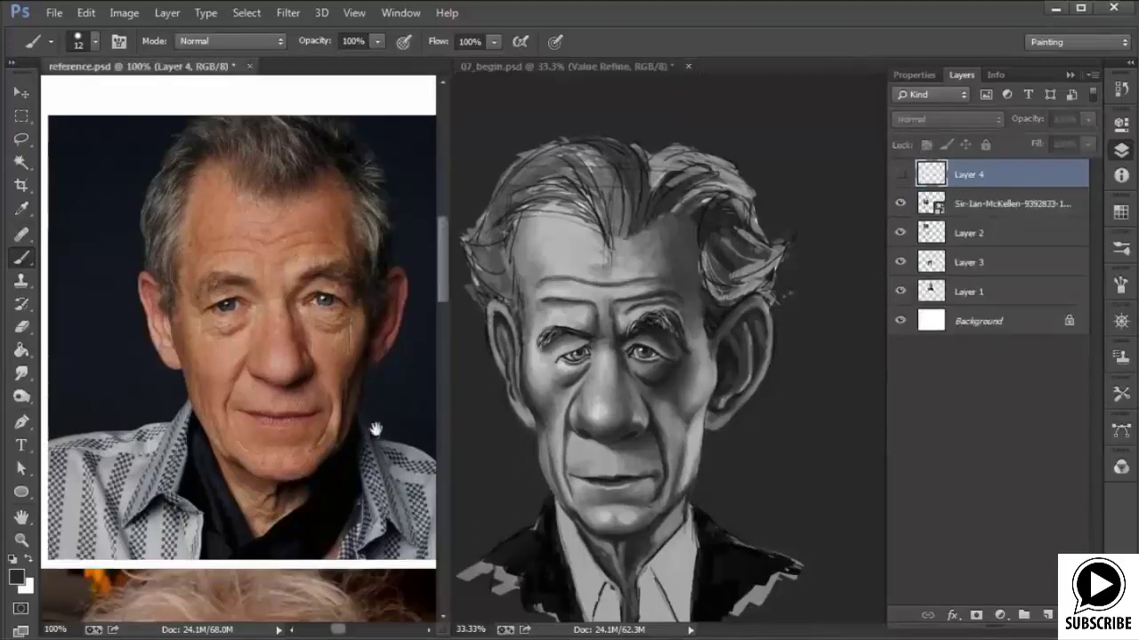
pyautogui.moveTo(335, 436); pyautogui.dragTo(153, 360)
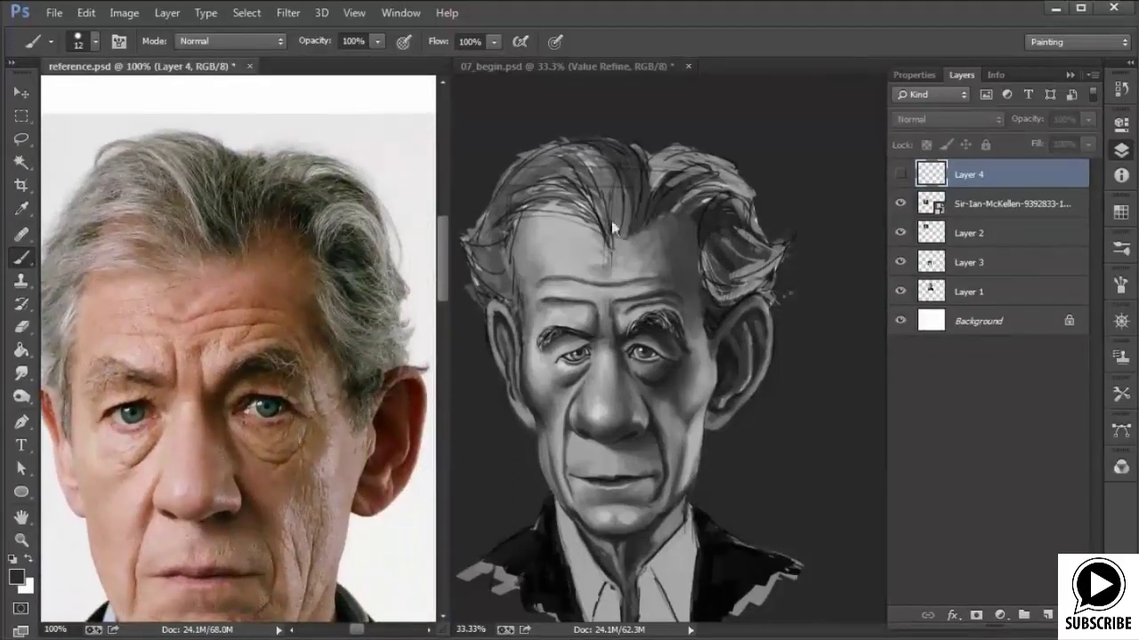
# Return to the caricature, set the brush size to 27 px and paint sampled dark strands around the central parting and its right sweep.
pyautogui.click(732, 271)
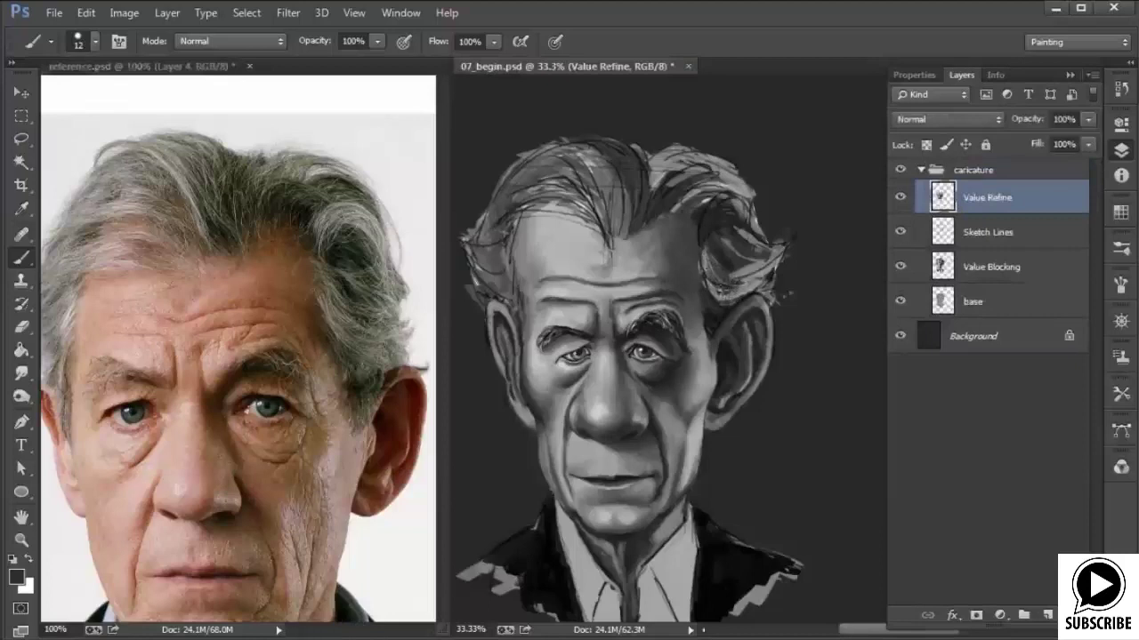
pyautogui.rightClick(722, 307)
pyautogui.moveTo(812, 319); pyautogui.dragTo(820, 319)
pyautogui.press('Return')
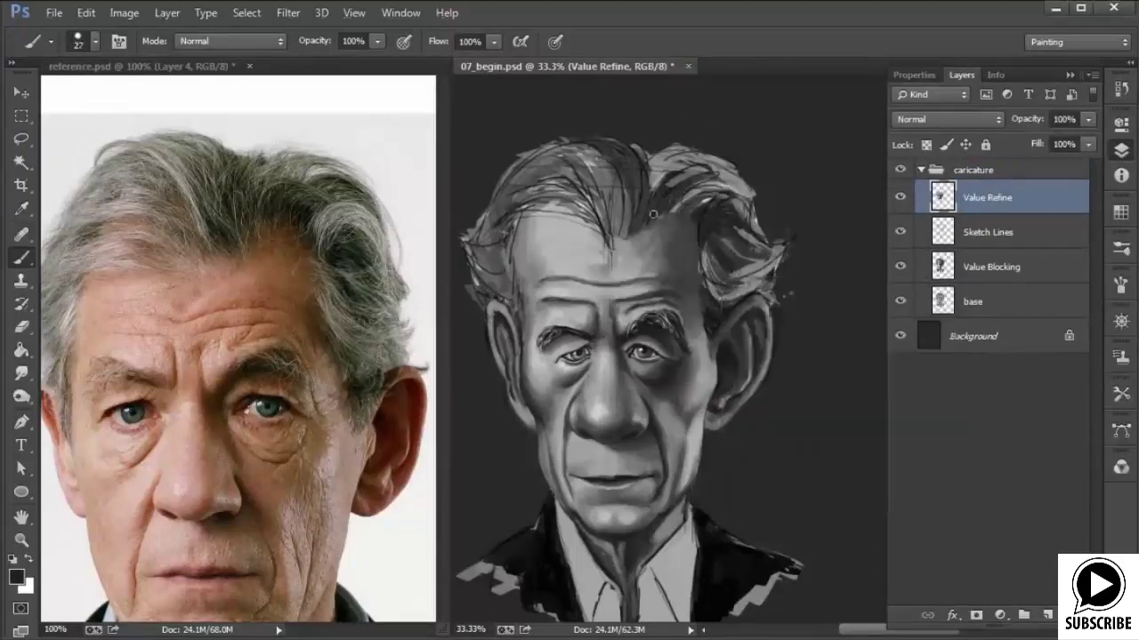
pyautogui.moveTo(652, 216)
pyautogui.mouseDown()
pyautogui.moveTo(683, 183)
pyautogui.moveTo(675, 197)
pyautogui.moveTo(724, 188)
pyautogui.moveTo(648, 221)
pyautogui.moveTo(676, 173)
pyautogui.moveTo(655, 201)
pyautogui.moveTo(689, 167)
pyautogui.moveTo(649, 212)
pyautogui.moveTo(745, 169)
pyautogui.moveTo(687, 168)
pyautogui.mouseUp()
pyautogui.keyDown('alt'); pyautogui.click(734, 180); pyautogui.keyUp('alt')
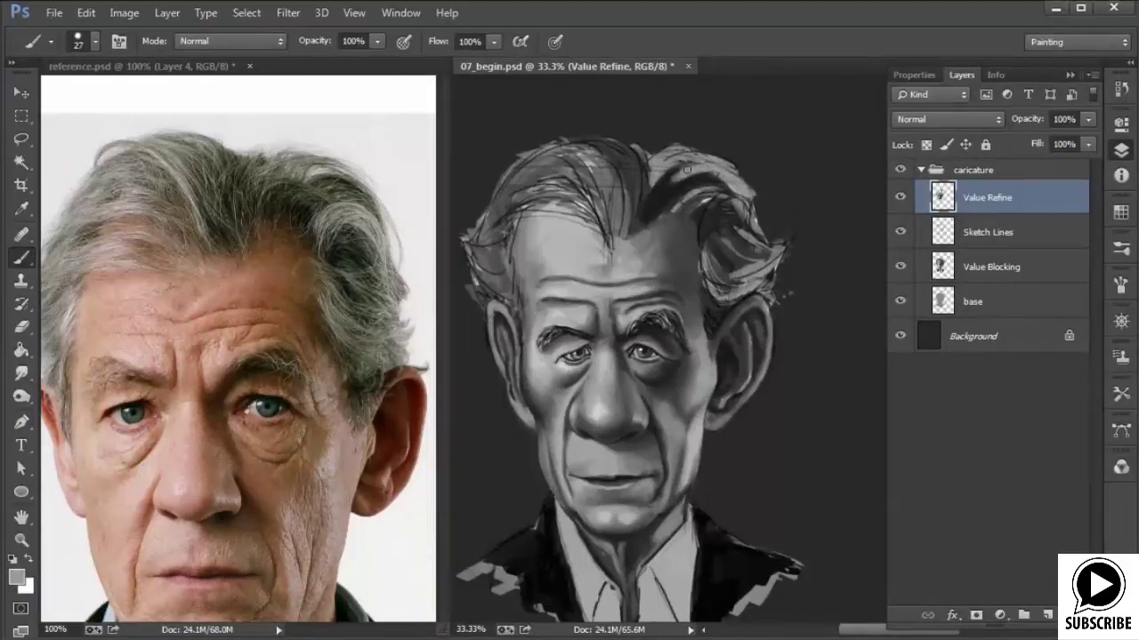
pyautogui.keyDown('alt'); pyautogui.click(650, 216); pyautogui.keyUp('alt')
pyautogui.moveTo(658, 206)
pyautogui.mouseDown()
pyautogui.moveTo(635, 221)
pyautogui.moveTo(613, 152)
pyautogui.moveTo(638, 225)
pyautogui.moveTo(632, 171)
pyautogui.mouseUp()
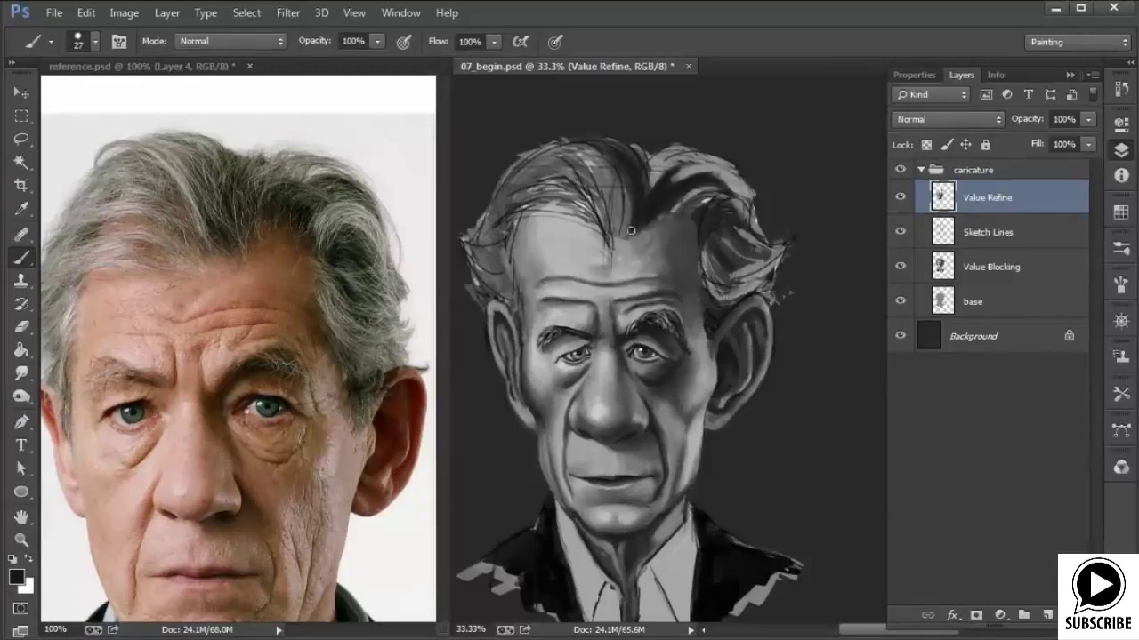
# Shape the locks left of the parting above the widow's peak with sampled dark and lighter grays.
pyautogui.moveTo(631, 230)
pyautogui.mouseDown()
pyautogui.moveTo(601, 178)
pyautogui.moveTo(614, 226)
pyautogui.moveTo(590, 162)
pyautogui.mouseUp()
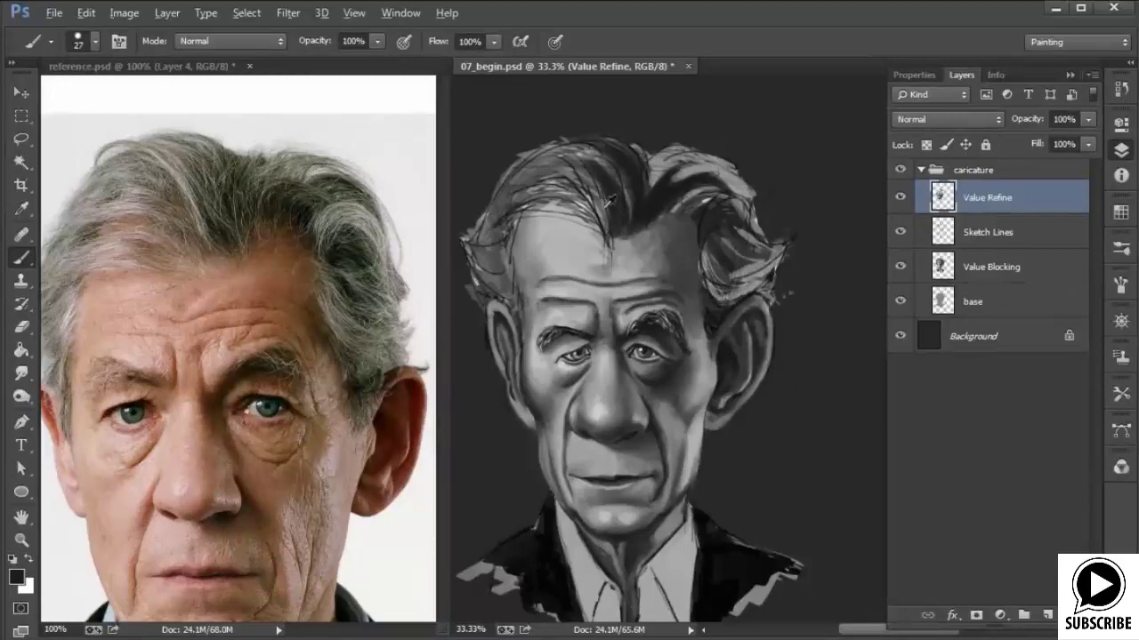
pyautogui.moveTo(609, 209)
pyautogui.mouseDown()
pyautogui.moveTo(584, 86)
pyautogui.moveTo(628, 206)
pyautogui.mouseUp()
pyautogui.keyDown('alt'); pyautogui.click(575, 152); pyautogui.keyUp('alt')
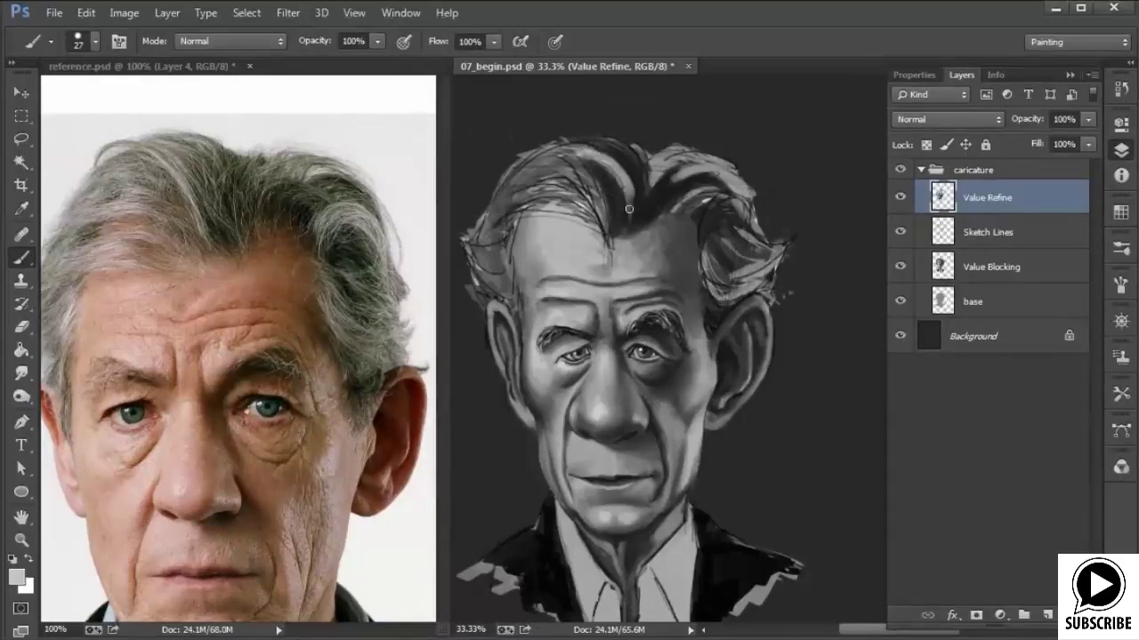
pyautogui.keyDown('alt'); pyautogui.click(548, 163); pyautogui.keyUp('alt')
pyautogui.moveTo(571, 150)
pyautogui.mouseDown()
pyautogui.moveTo(612, 164)
pyautogui.moveTo(632, 210)
pyautogui.moveTo(618, 150)
pyautogui.moveTo(647, 189)
pyautogui.moveTo(625, 163)
pyautogui.mouseUp()
pyautogui.keyDown('alt'); pyautogui.click(644, 189); pyautogui.keyUp('alt')
pyautogui.moveTo(636, 216); pyautogui.dragTo(624, 203)
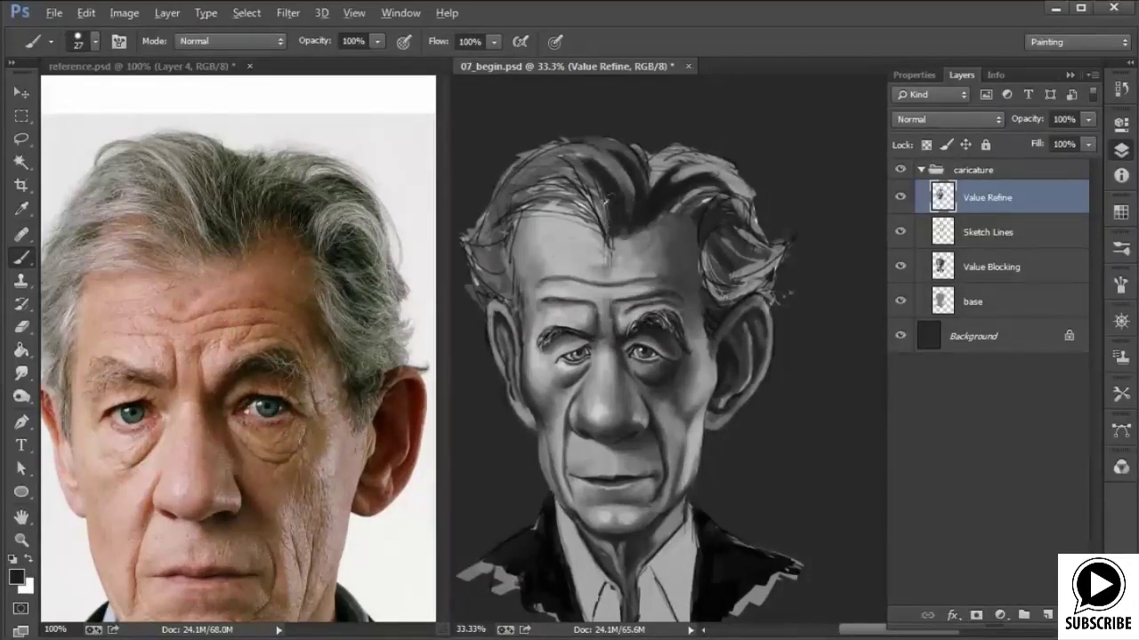
# Cover the sketch lines on the left side of the hair with a sampled mid gray.
pyautogui.keyDown('alt'); pyautogui.click(561, 147); pyautogui.keyUp('alt')
pyautogui.moveTo(589, 175)
pyautogui.mouseDown()
pyautogui.moveTo(609, 235)
pyautogui.moveTo(544, 171)
pyautogui.moveTo(567, 179)
pyautogui.mouseUp()
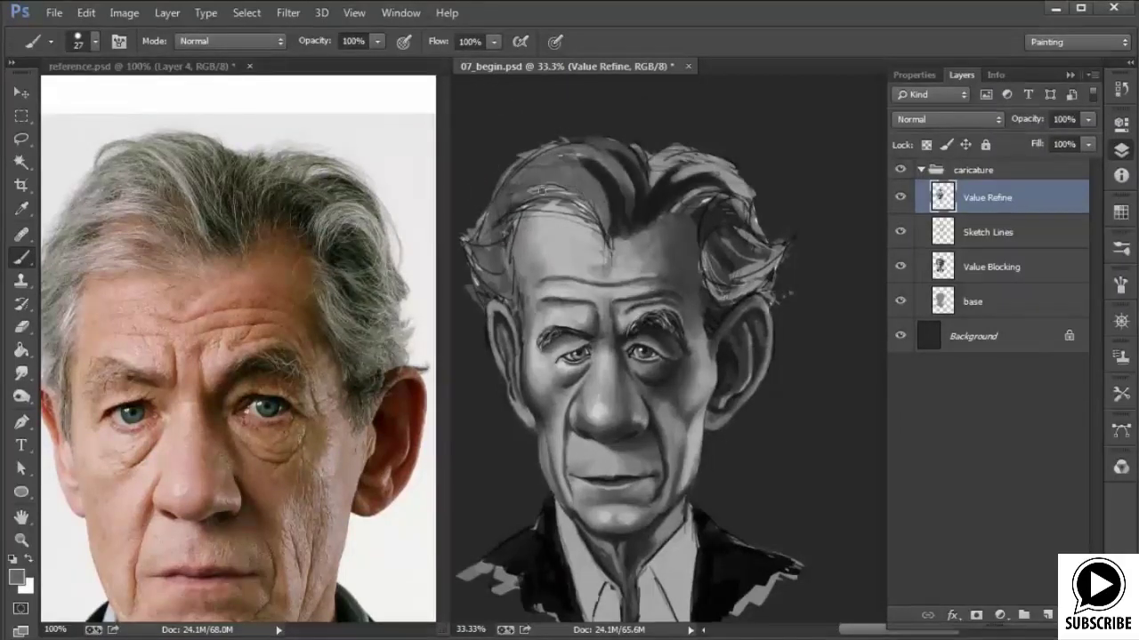
pyautogui.moveTo(508, 209)
pyautogui.mouseDown()
pyautogui.moveTo(562, 185)
pyautogui.moveTo(477, 234)
pyautogui.mouseUp()
# Paint dark strands sweeping across the left side of the hair and sample a mid gray beside them.
pyautogui.keyDown('alt'); pyautogui.click(614, 210); pyautogui.keyUp('alt')
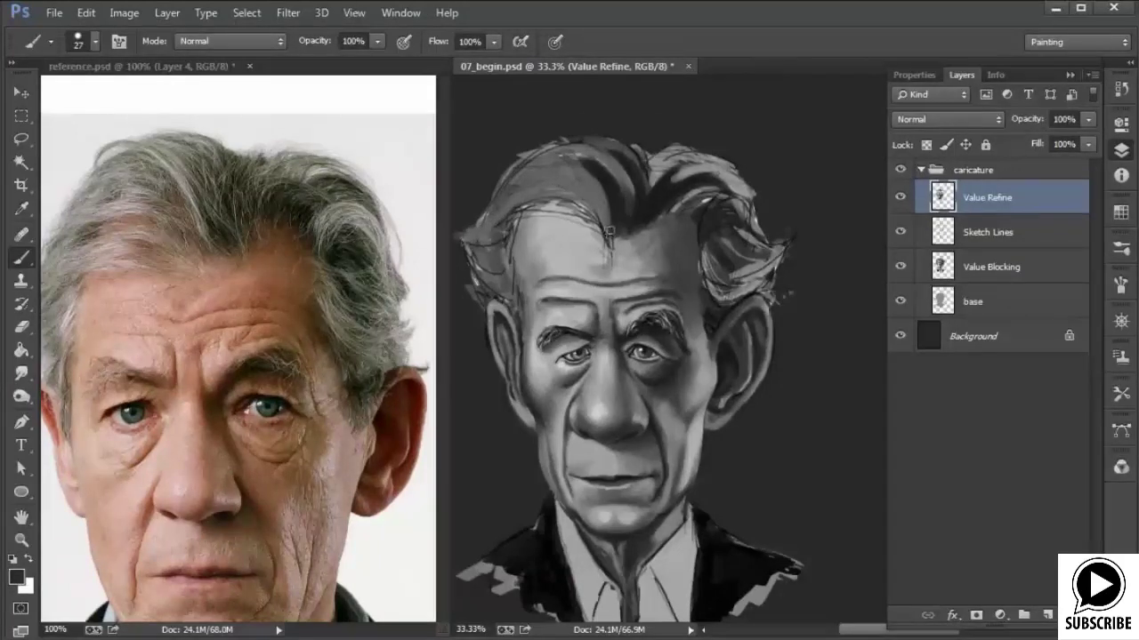
pyautogui.moveTo(521, 185); pyautogui.dragTo(571, 175)
pyautogui.moveTo(526, 189)
pyautogui.mouseDown()
pyautogui.moveTo(575, 179)
pyautogui.moveTo(532, 175)
pyautogui.moveTo(581, 191)
pyautogui.moveTo(519, 193)
pyautogui.moveTo(582, 184)
pyautogui.moveTo(601, 194)
pyautogui.moveTo(511, 199)
pyautogui.mouseUp()
pyautogui.keyDown('alt'); pyautogui.click(598, 199); pyautogui.keyUp('alt')
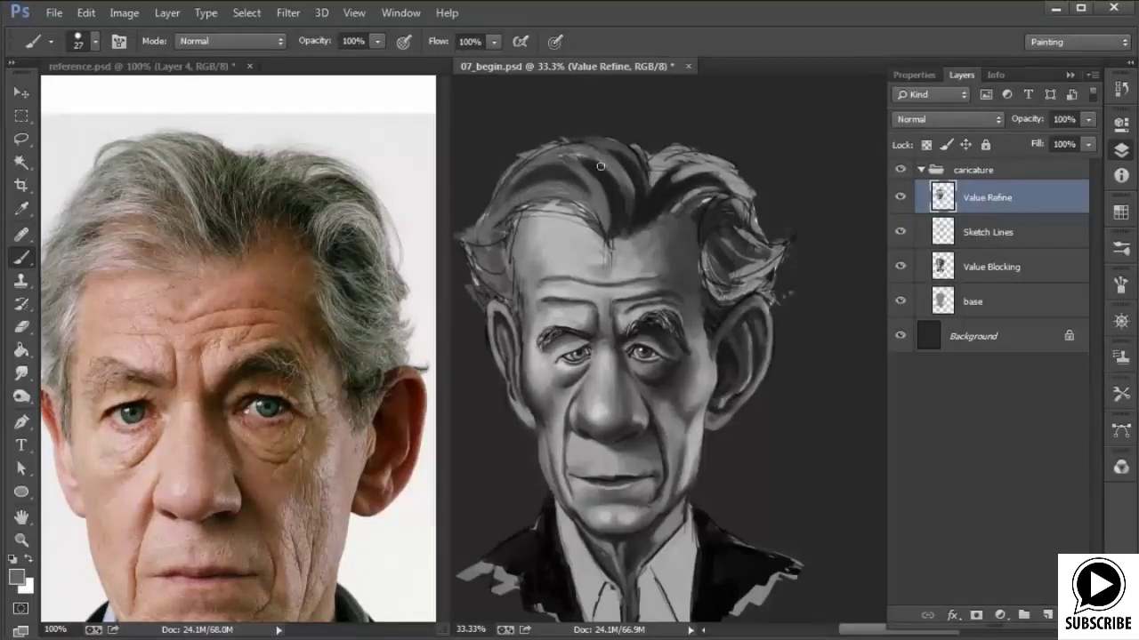
# Paint over the sketch lines along the crown and the left outer contour of the hair with sampled grays.
pyautogui.keyDown('alt'); pyautogui.click(658, 172); pyautogui.keyUp('alt')
pyautogui.moveTo(661, 169); pyautogui.dragTo(653, 188)
pyautogui.keyDown('alt'); pyautogui.click(651, 192); pyautogui.keyUp('alt')
pyautogui.keyDown('alt'); pyautogui.click(632, 147); pyautogui.keyUp('alt')
pyautogui.moveTo(612, 140)
pyautogui.mouseDown()
pyautogui.moveTo(644, 169)
pyautogui.moveTo(637, 147)
pyautogui.moveTo(650, 181)
pyautogui.moveTo(692, 157)
pyautogui.mouseUp()
pyautogui.moveTo(555, 155); pyautogui.dragTo(584, 161)
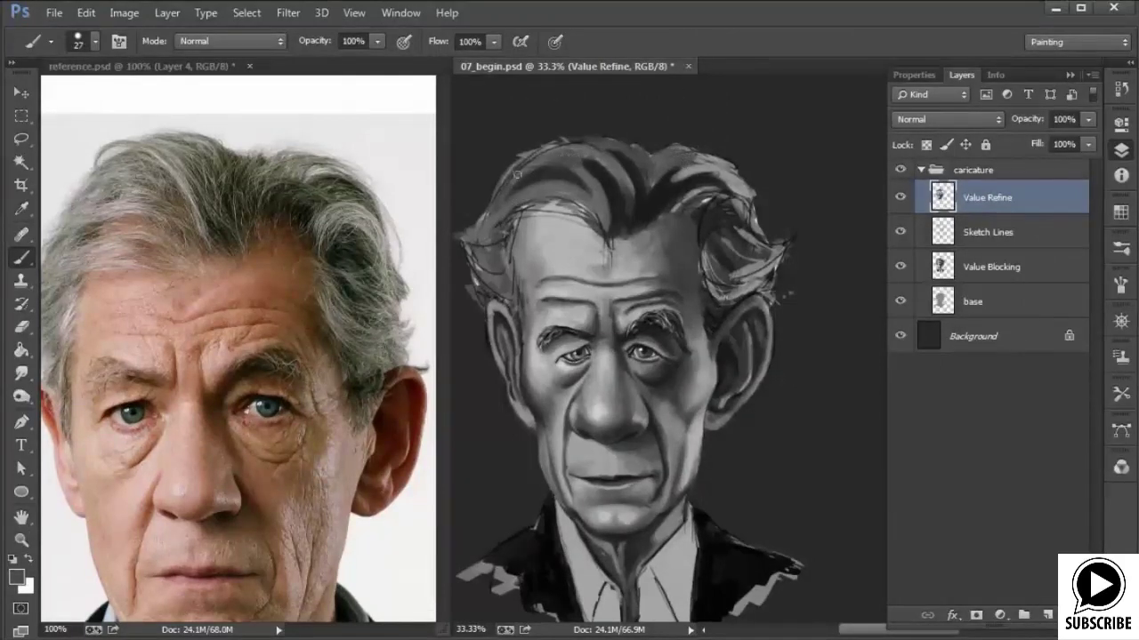
pyautogui.moveTo(517, 174)
pyautogui.mouseDown()
pyautogui.moveTo(566, 149)
pyautogui.moveTo(545, 147)
pyautogui.moveTo(507, 180)
pyautogui.mouseUp()
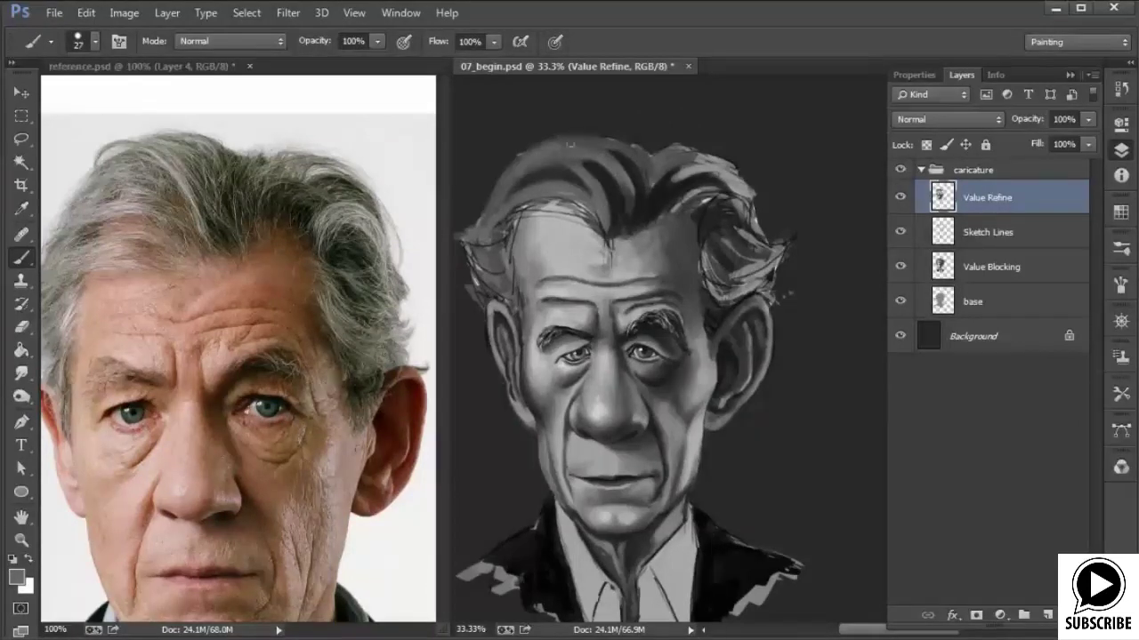
# Darken the strand sweeping right from the parting and cover the bright upper right hair with a sampled mid gray.
pyautogui.keyDown('alt'); pyautogui.click(684, 175); pyautogui.keyUp('alt')
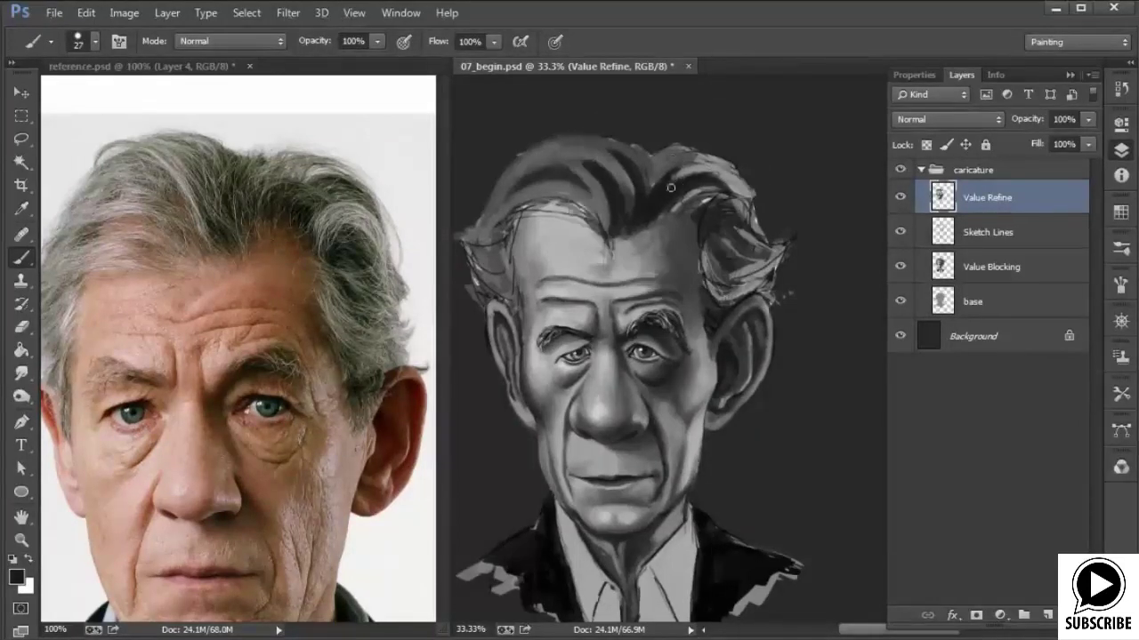
pyautogui.moveTo(659, 195)
pyautogui.mouseDown()
pyautogui.moveTo(687, 169)
pyautogui.moveTo(724, 178)
pyautogui.mouseUp()
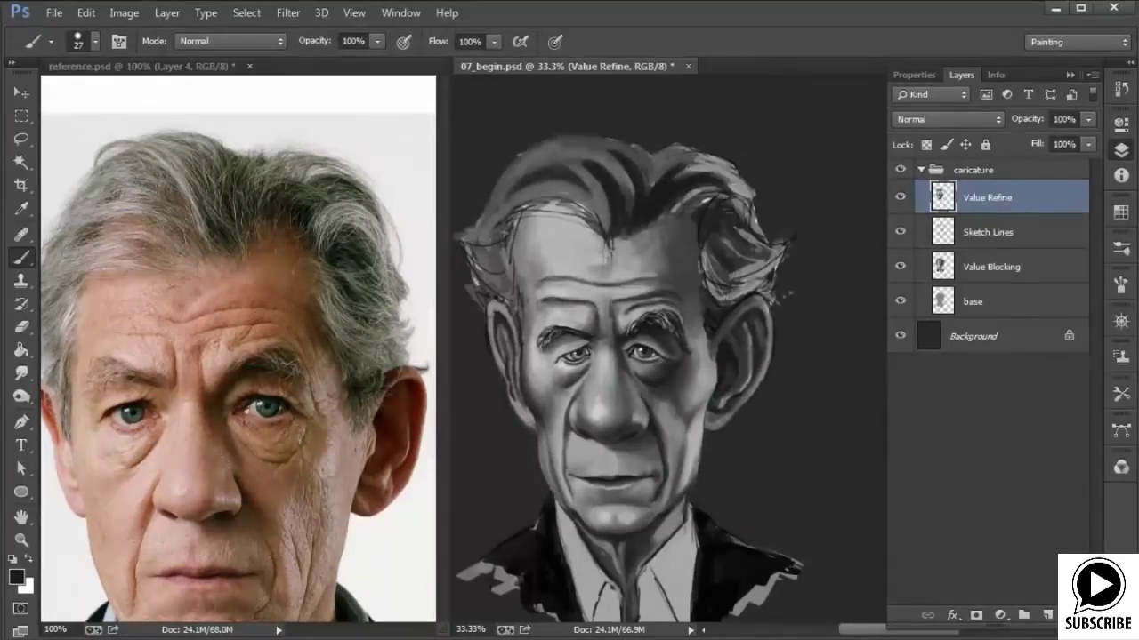
pyautogui.keyDown('alt'); pyautogui.click(692, 154); pyautogui.keyUp('alt')
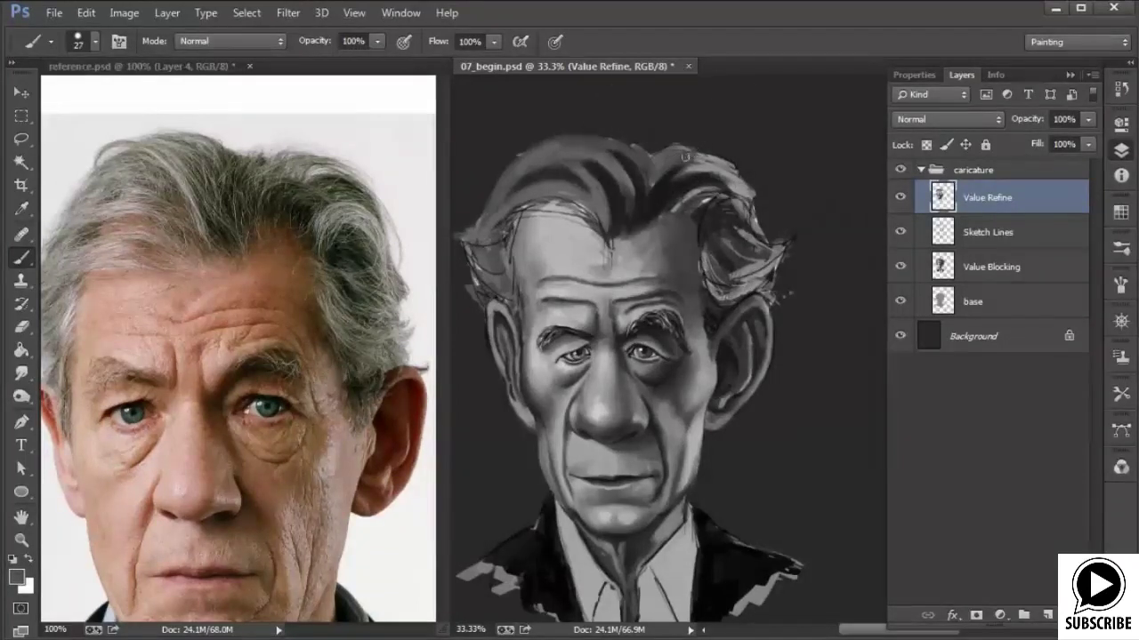
pyautogui.moveTo(695, 162); pyautogui.dragTo(743, 201)
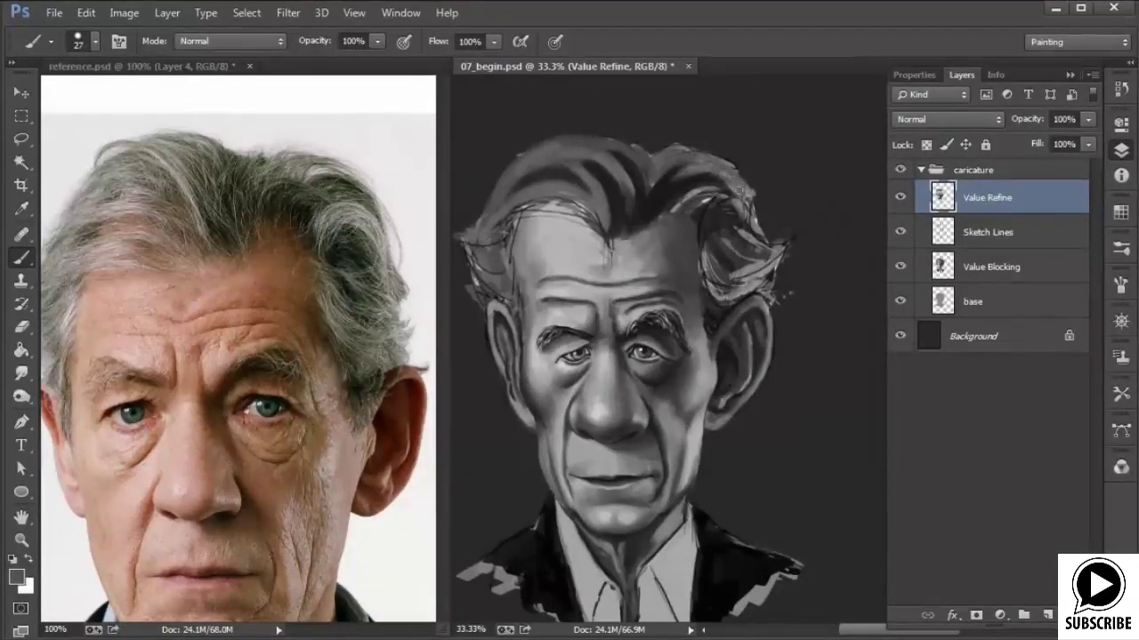
pyautogui.moveTo(675, 146); pyautogui.dragTo(684, 151)
# Paint over the sketched side hair above the left ear with sampled mid and dark grays.
pyautogui.moveTo(498, 230); pyautogui.dragTo(623, 236)
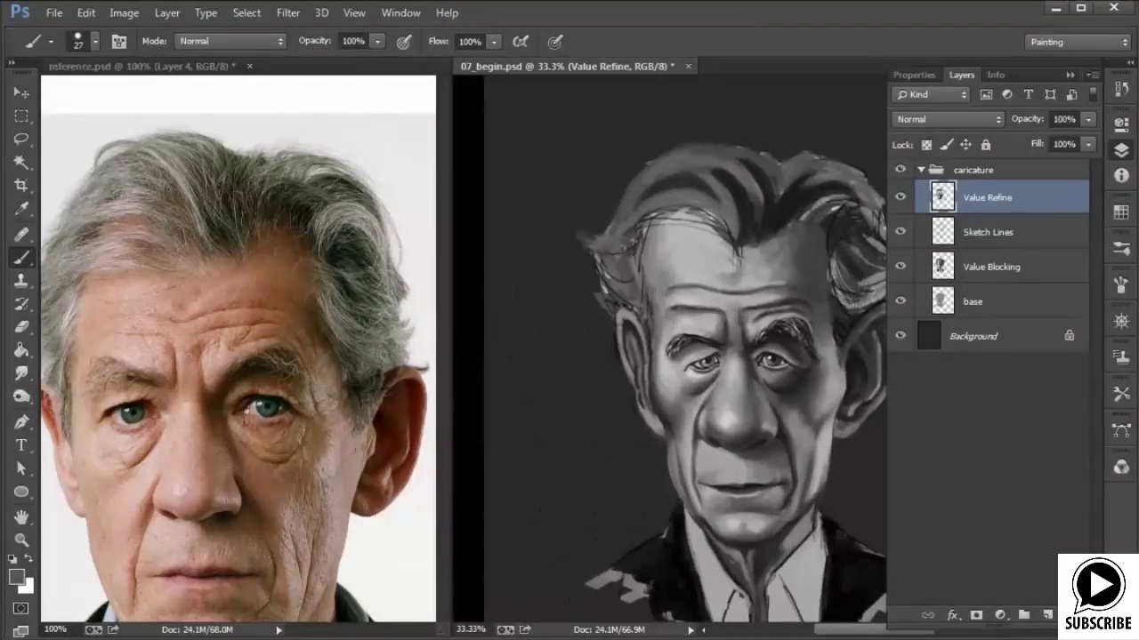
pyautogui.moveTo(601, 240)
pyautogui.mouseDown()
pyautogui.moveTo(593, 249)
pyautogui.moveTo(619, 275)
pyautogui.moveTo(612, 263)
pyautogui.moveTo(636, 267)
pyautogui.moveTo(636, 279)
pyautogui.mouseUp()
pyautogui.keyDown('alt'); pyautogui.click(692, 178); pyautogui.keyUp('alt')
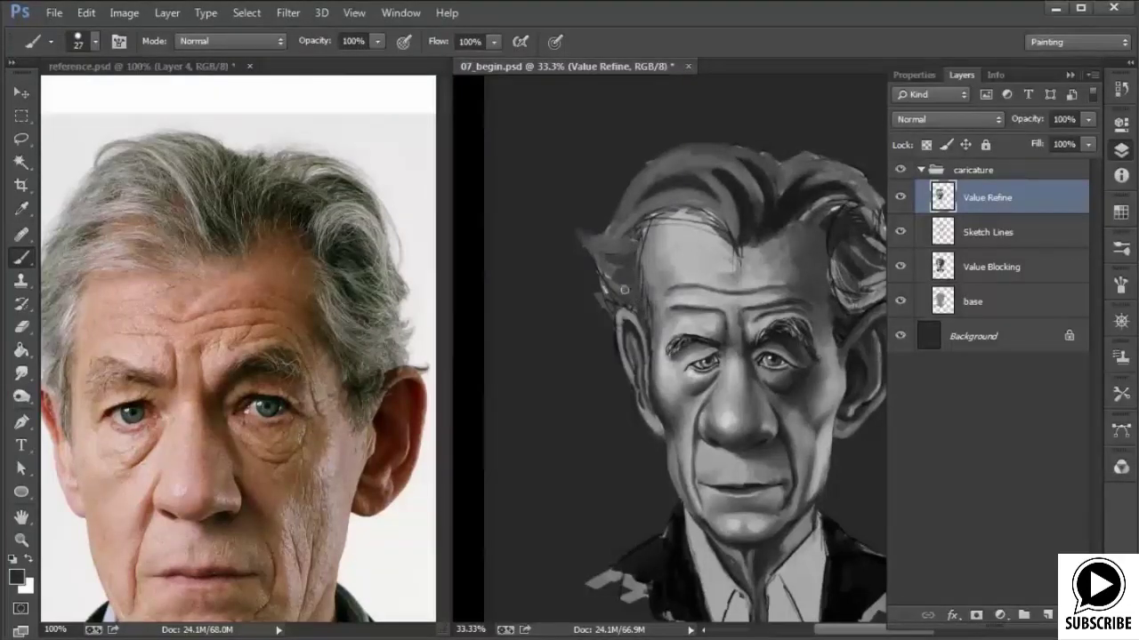
pyautogui.moveTo(614, 270)
pyautogui.mouseDown()
pyautogui.moveTo(631, 255)
pyautogui.moveTo(636, 266)
pyautogui.mouseUp()
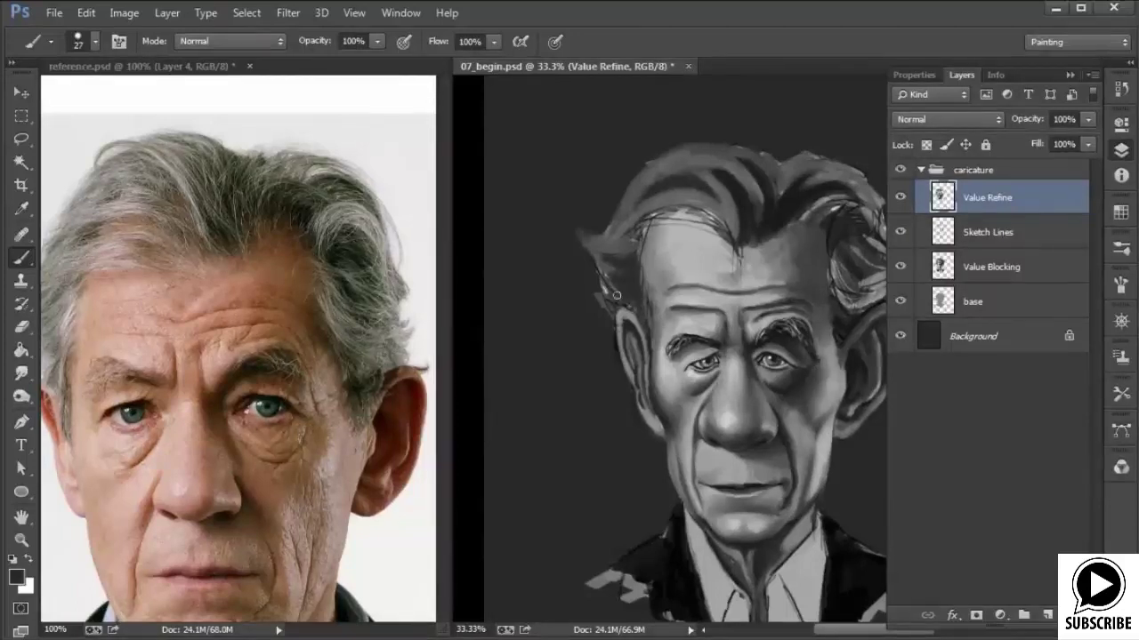
pyautogui.keyDown('alt'); pyautogui.click(662, 197); pyautogui.keyUp('alt')
pyautogui.moveTo(603, 255)
pyautogui.mouseDown()
pyautogui.moveTo(623, 277)
pyautogui.moveTo(604, 274)
pyautogui.moveTo(617, 289)
pyautogui.moveTo(609, 282)
pyautogui.moveTo(609, 313)
pyautogui.moveTo(605, 286)
pyautogui.moveTo(633, 313)
pyautogui.mouseUp()
pyautogui.keyDown('alt'); pyautogui.click(642, 289); pyautogui.keyUp('alt')
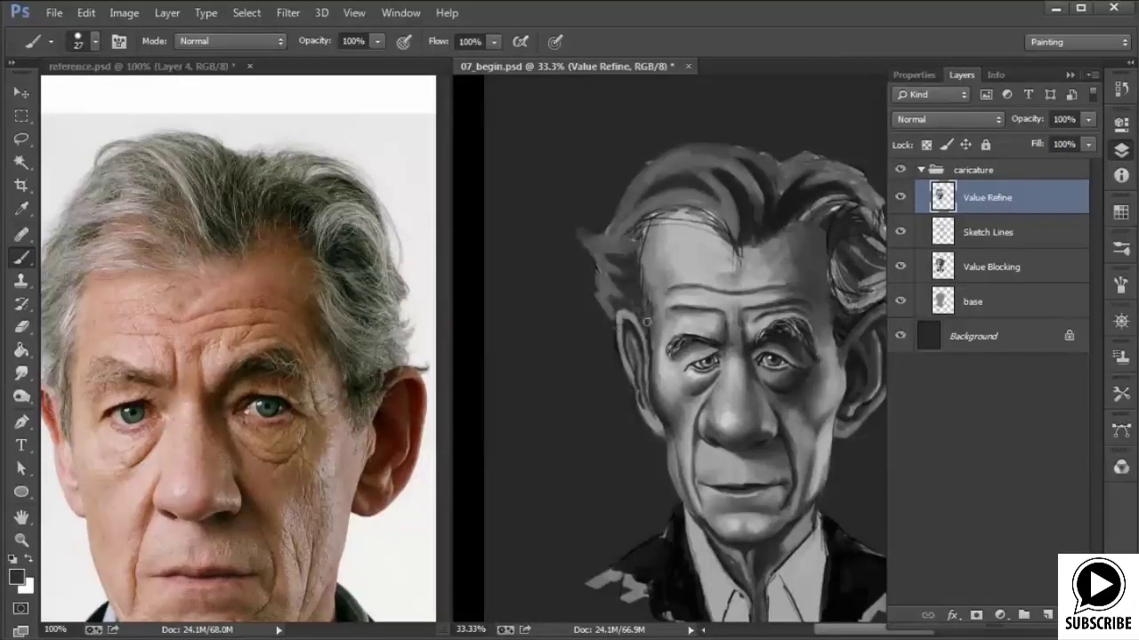
# Refine the left temple hairline and the tuft beside it with sampled grays.
pyautogui.keyDown('alt'); pyautogui.click(632, 214); pyautogui.keyUp('alt')
pyautogui.moveTo(620, 236); pyautogui.dragTo(657, 210)
pyautogui.keyDown('alt'); pyautogui.click(631, 261); pyautogui.keyUp('alt')
pyautogui.moveTo(617, 266)
pyautogui.mouseDown()
pyautogui.moveTo(645, 218)
pyautogui.moveTo(676, 212)
pyautogui.moveTo(615, 234)
pyautogui.mouseUp()
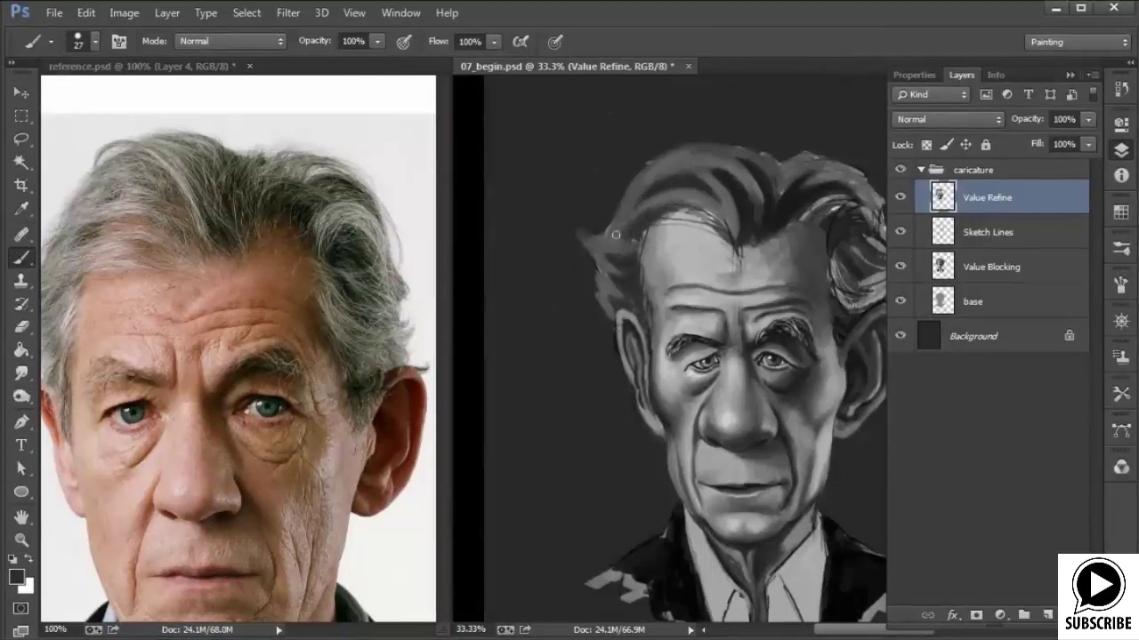
pyautogui.moveTo(803, 308); pyautogui.dragTo(642, 300)
pyautogui.moveTo(575, 214)
pyautogui.mouseDown()
pyautogui.moveTo(506, 220)
pyautogui.moveTo(542, 219)
pyautogui.mouseUp()
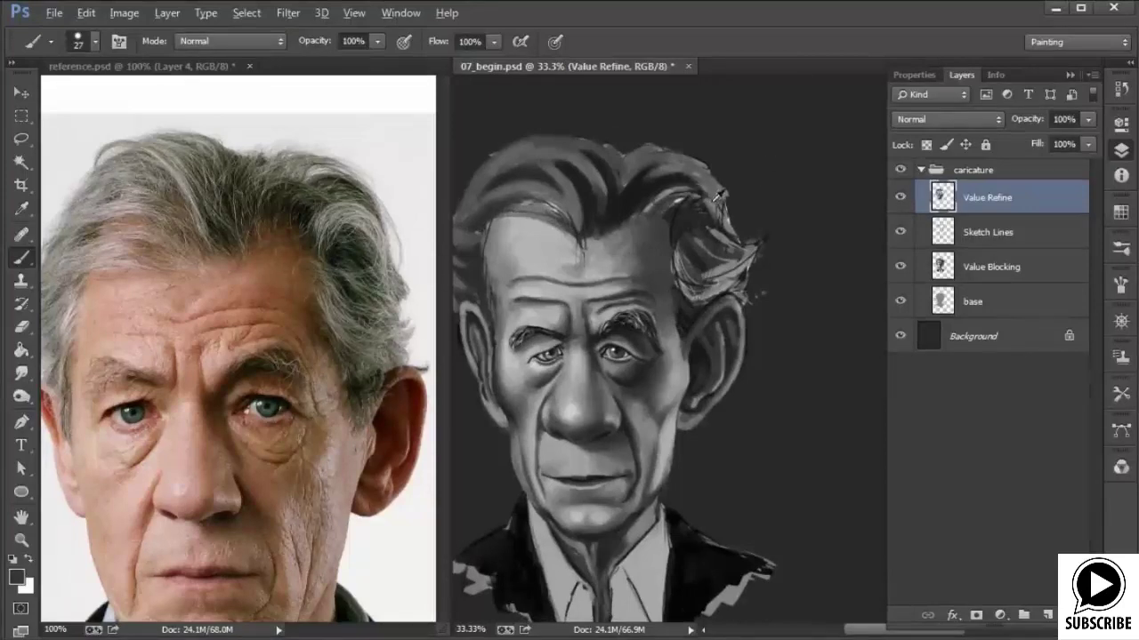
# Render the wavy side hair above the right ear with sampled light and dark grays, covering its sketch lines.
pyautogui.keyDown('alt'); pyautogui.click(652, 214); pyautogui.keyUp('alt')
pyautogui.moveTo(652, 214)
pyautogui.mouseDown()
pyautogui.moveTo(681, 198)
pyautogui.moveTo(660, 217)
pyautogui.moveTo(677, 235)
pyautogui.moveTo(667, 220)
pyautogui.moveTo(731, 245)
pyautogui.mouseUp()
pyautogui.keyDown('alt'); pyautogui.click(684, 227); pyautogui.keyUp('alt')
pyautogui.moveTo(674, 214)
pyautogui.mouseDown()
pyautogui.moveTo(701, 204)
pyautogui.moveTo(707, 257)
pyautogui.moveTo(676, 253)
pyautogui.moveTo(691, 282)
pyautogui.moveTo(711, 290)
pyautogui.moveTo(704, 301)
pyautogui.mouseUp()
pyautogui.keyDown('alt'); pyautogui.click(673, 218); pyautogui.keyUp('alt')
pyautogui.keyDown('alt'); pyautogui.click(698, 267); pyautogui.keyUp('alt')
pyautogui.keyDown('alt'); pyautogui.click(700, 285); pyautogui.keyUp('alt')
pyautogui.keyDown('alt'); pyautogui.click(733, 272); pyautogui.keyUp('alt')
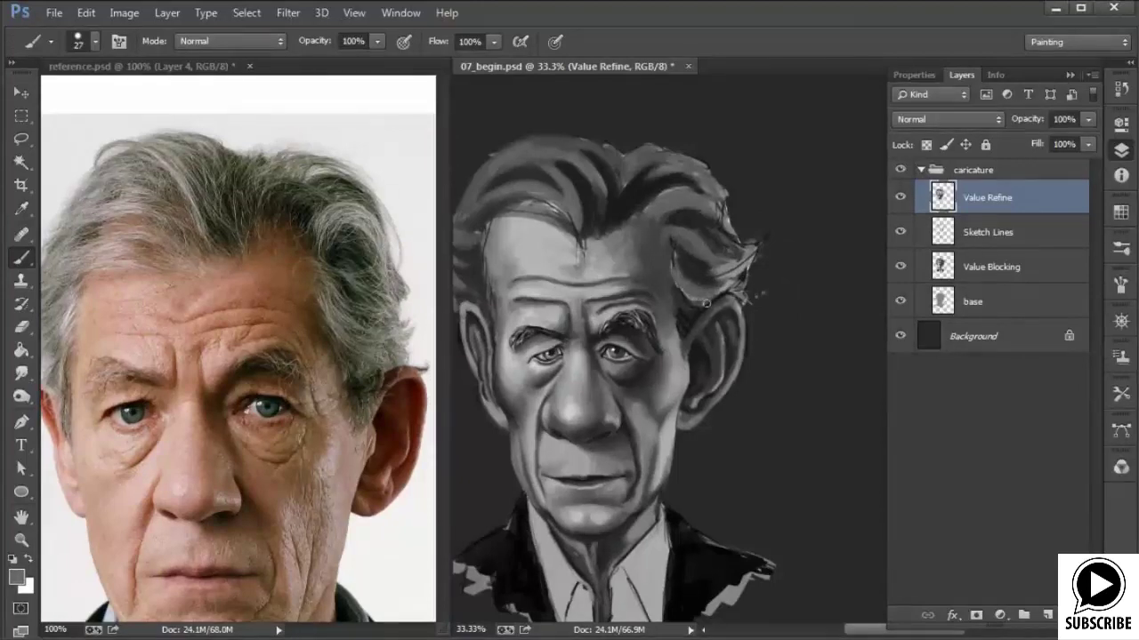
pyautogui.moveTo(673, 262); pyautogui.dragTo(681, 274)
# Refine the flicked-out hair tips and outer edge above the right ear with sampled grays.
pyautogui.keyDown('alt'); pyautogui.click(710, 233); pyautogui.keyUp('alt')
pyautogui.keyDown('alt'); pyautogui.click(741, 256); pyautogui.keyUp('alt')
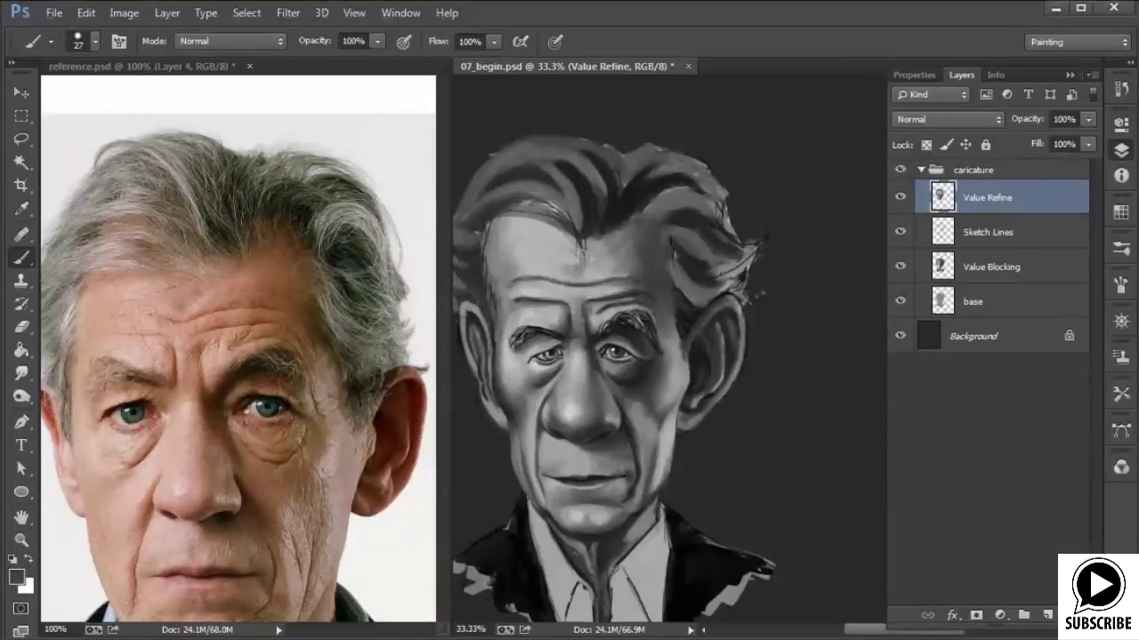
pyautogui.moveTo(750, 254)
pyautogui.mouseDown()
pyautogui.moveTo(721, 276)
pyautogui.moveTo(734, 277)
pyautogui.mouseUp()
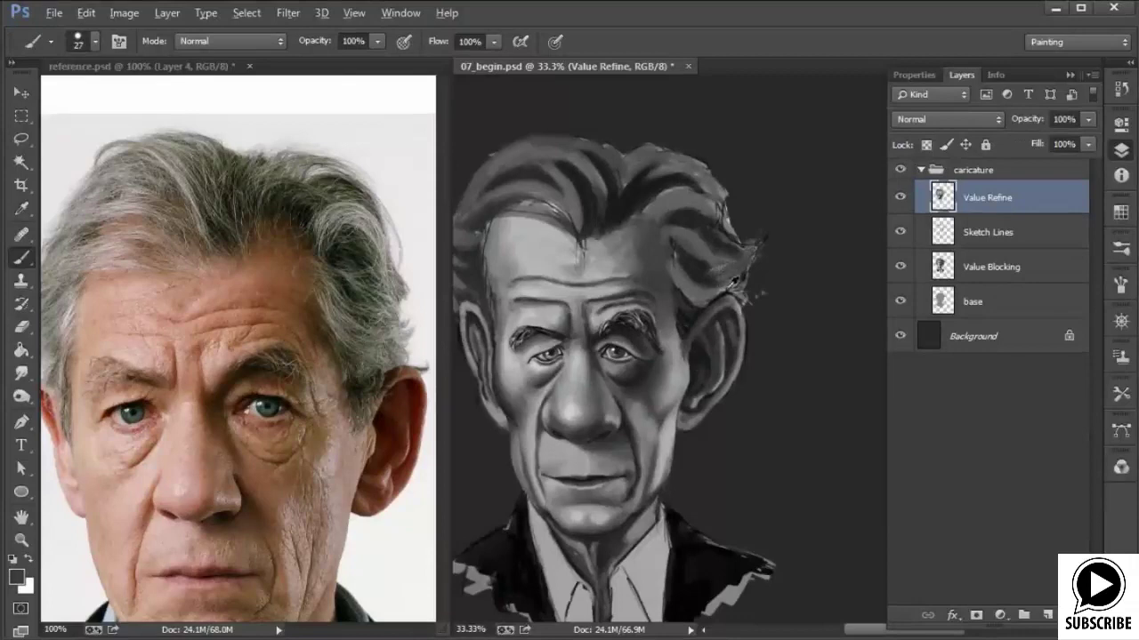
pyautogui.keyDown('alt'); pyautogui.click(730, 286); pyautogui.keyUp('alt')
pyautogui.moveTo(725, 283)
pyautogui.mouseDown()
pyautogui.moveTo(750, 247)
pyautogui.moveTo(744, 301)
pyautogui.mouseUp()
pyautogui.moveTo(714, 195); pyautogui.dragTo(721, 223)
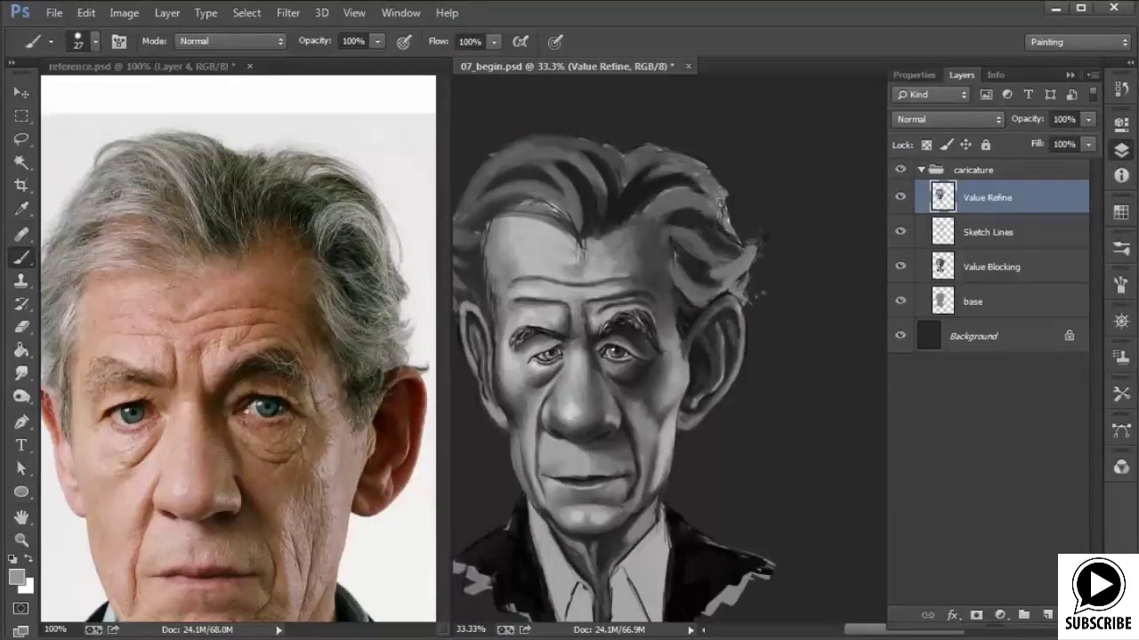
# Set the brush size to 38 px and fill the jacket's shoulders and ragged lower edges with sampled black.
pyautogui.moveTo(715, 446); pyautogui.dragTo(796, 397)
pyautogui.moveTo(787, 530); pyautogui.dragTo(779, 445)
pyautogui.keyDown('alt'); pyautogui.click(604, 441); pyautogui.keyUp('alt')
pyautogui.rightClick(594, 424)
pyautogui.moveTo(692, 466); pyautogui.dragTo(697, 466)
pyautogui.click(584, 427)
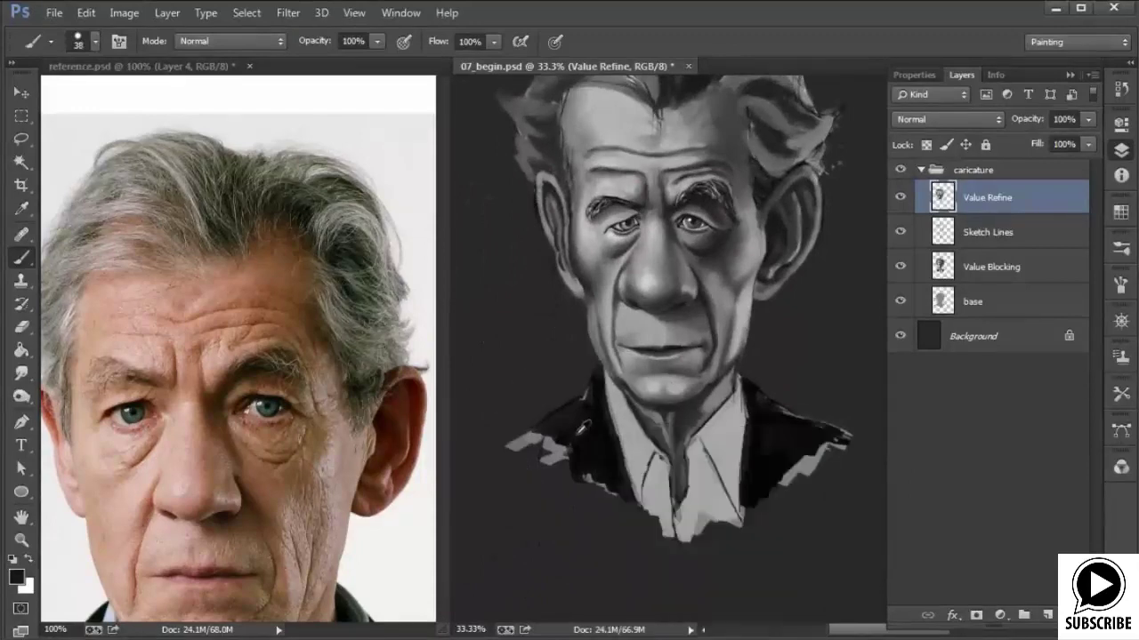
pyautogui.moveTo(584, 429)
pyautogui.mouseDown()
pyautogui.moveTo(585, 472)
pyautogui.moveTo(615, 471)
pyautogui.mouseUp()
pyautogui.moveTo(589, 394)
pyautogui.mouseDown()
pyautogui.moveTo(549, 432)
pyautogui.moveTo(567, 451)
pyautogui.moveTo(563, 440)
pyautogui.moveTo(526, 446)
pyautogui.moveTo(570, 452)
pyautogui.mouseUp()
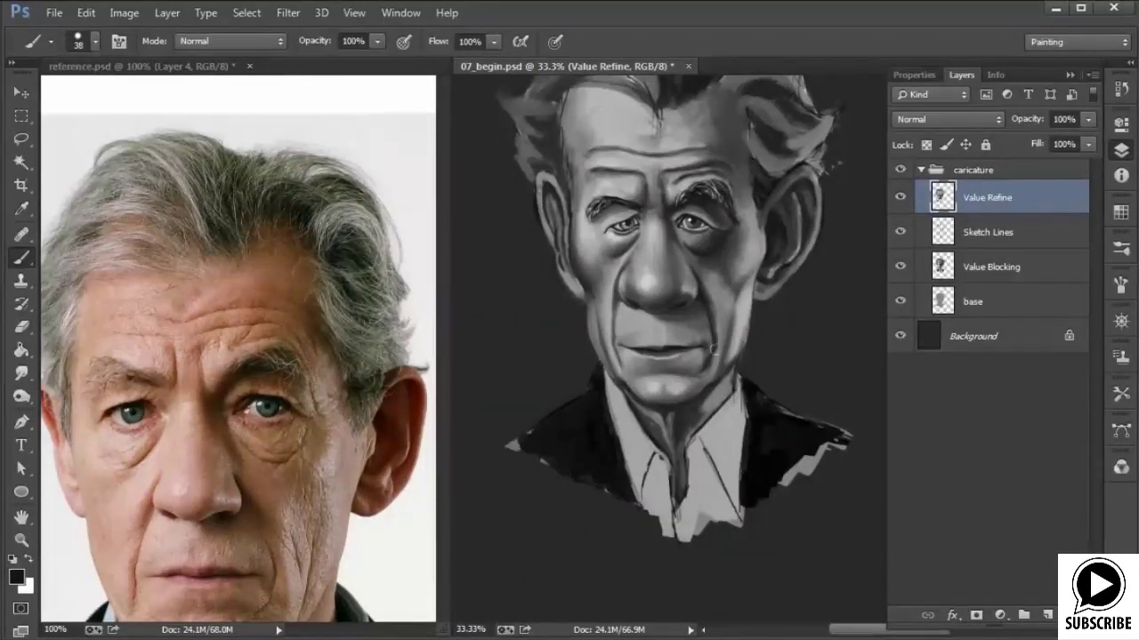
pyautogui.moveTo(774, 469)
pyautogui.mouseDown()
pyautogui.moveTo(820, 442)
pyautogui.moveTo(826, 450)
pyautogui.moveTo(824, 440)
pyautogui.moveTo(771, 458)
pyautogui.mouseUp()
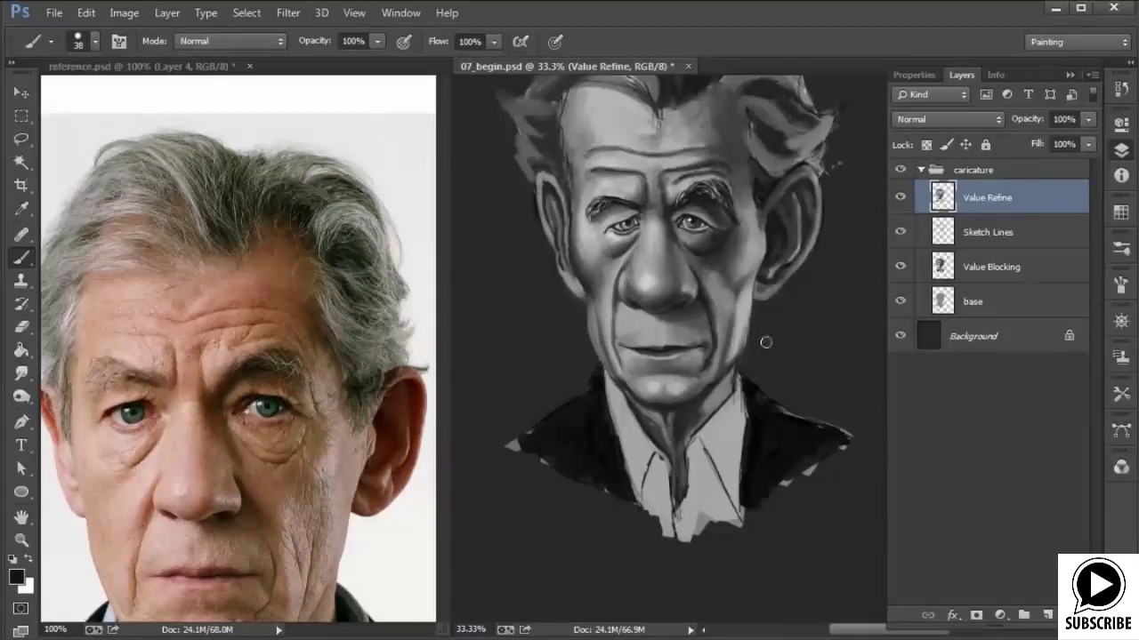
pyautogui.rightClick(752, 447)
pyautogui.write('8')
pyautogui.press('Return')
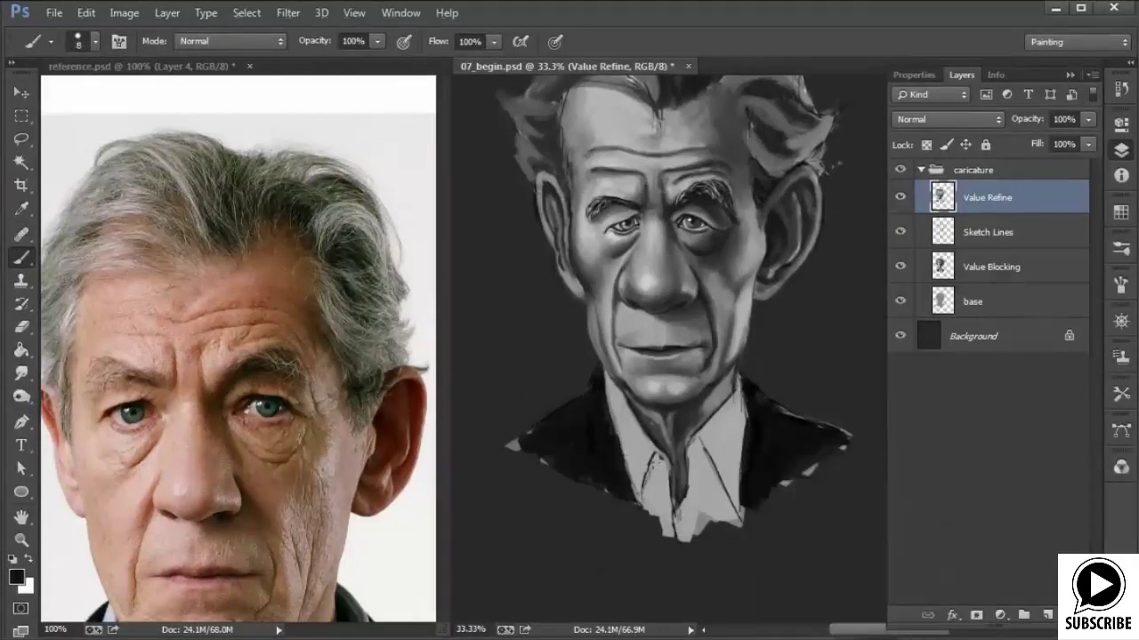
# Set the brush size to 19 px and shade beneath both shirt collar points with sampled grays, covering the sketch lines.
pyautogui.rightClick(660, 436)
pyautogui.write('19')
pyautogui.press('Return')
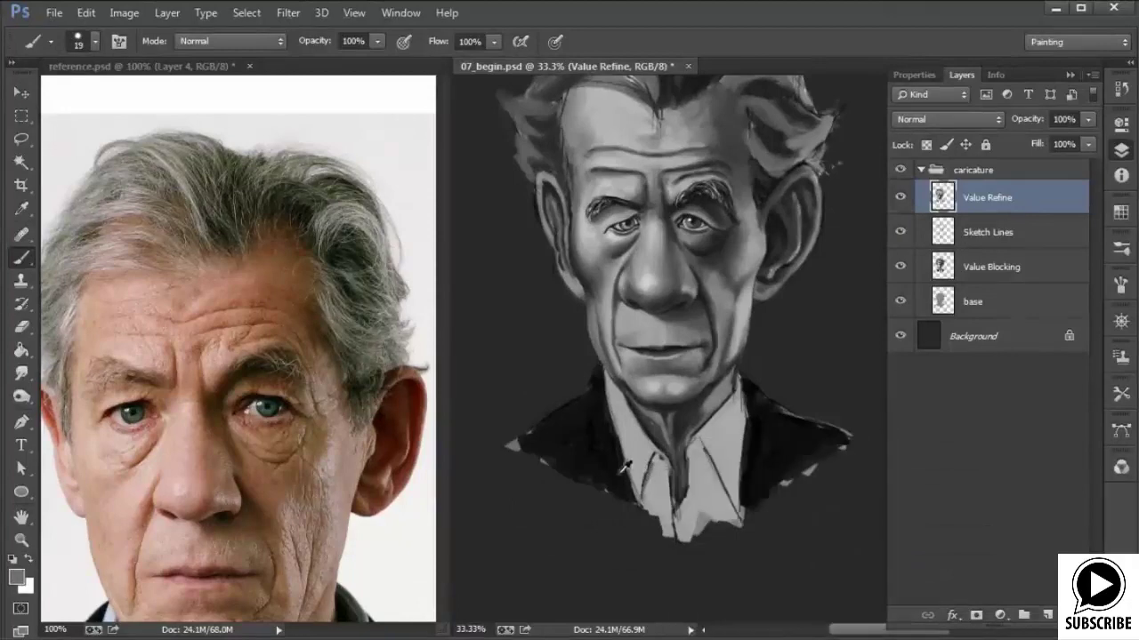
pyautogui.moveTo(655, 457); pyautogui.dragTo(644, 493)
pyautogui.moveTo(653, 456); pyautogui.dragTo(661, 513)
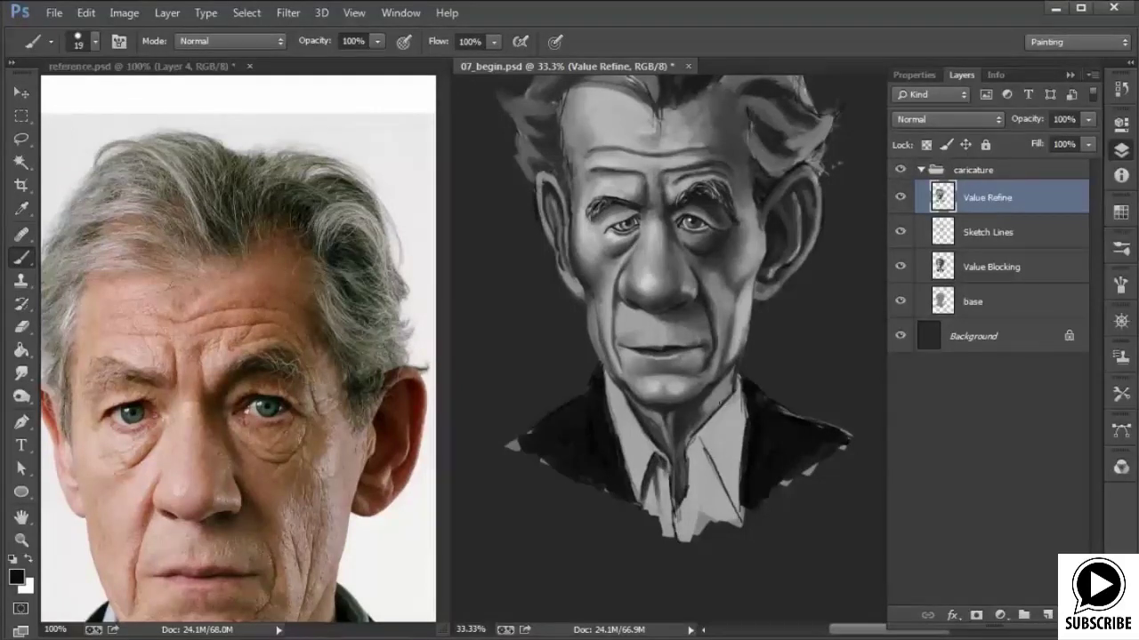
pyautogui.moveTo(694, 456)
pyautogui.mouseDown()
pyautogui.moveTo(699, 442)
pyautogui.moveTo(730, 505)
pyautogui.mouseUp()
pyautogui.keyDown('alt'); pyautogui.click(694, 451); pyautogui.keyUp('alt')
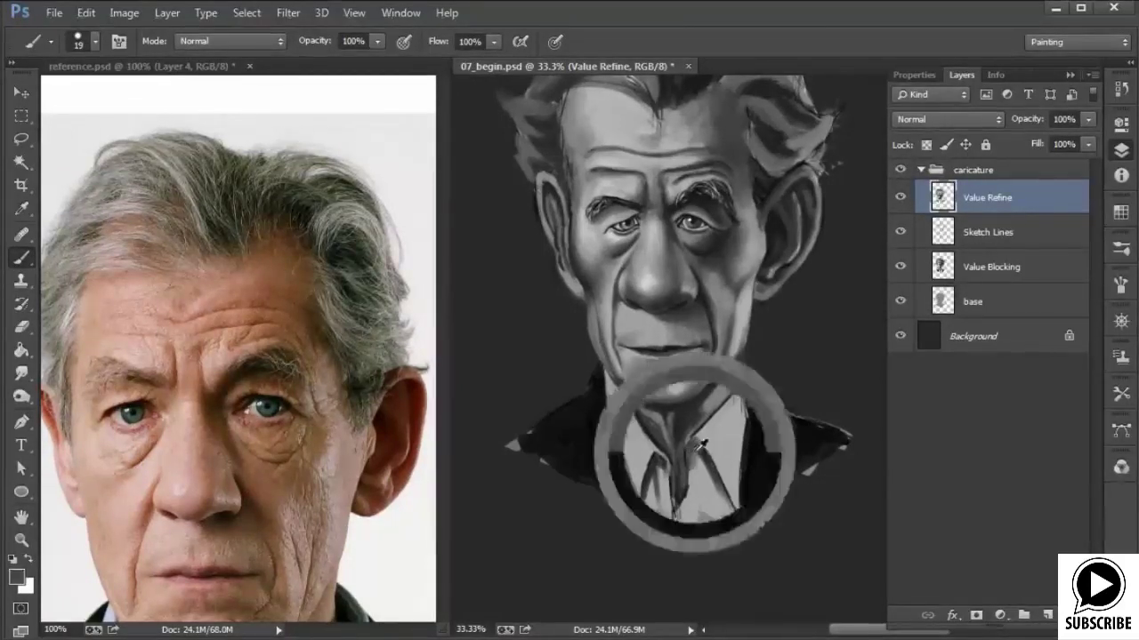
pyautogui.moveTo(693, 448); pyautogui.dragTo(705, 460)
# Clean up the jacket's left lapel edge and ragged lower right edge with sampled black.
pyautogui.keyDown('alt'); pyautogui.click(560, 435); pyautogui.keyUp('alt')
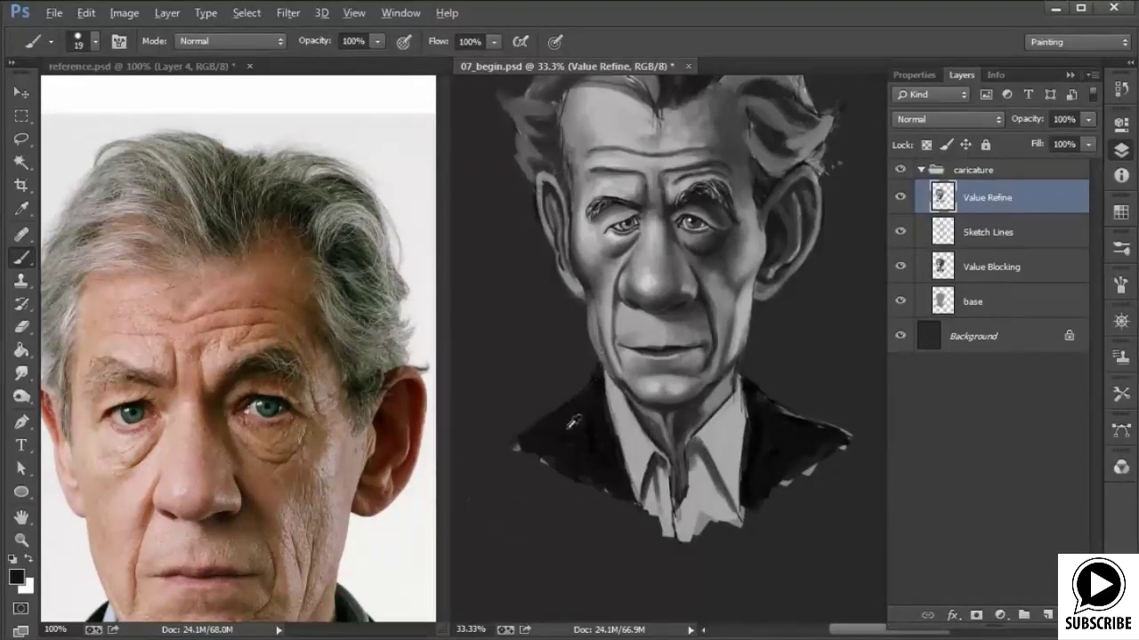
pyautogui.moveTo(604, 405); pyautogui.dragTo(635, 500)
pyautogui.keyDown('alt'); pyautogui.click(762, 467); pyautogui.keyUp('alt')
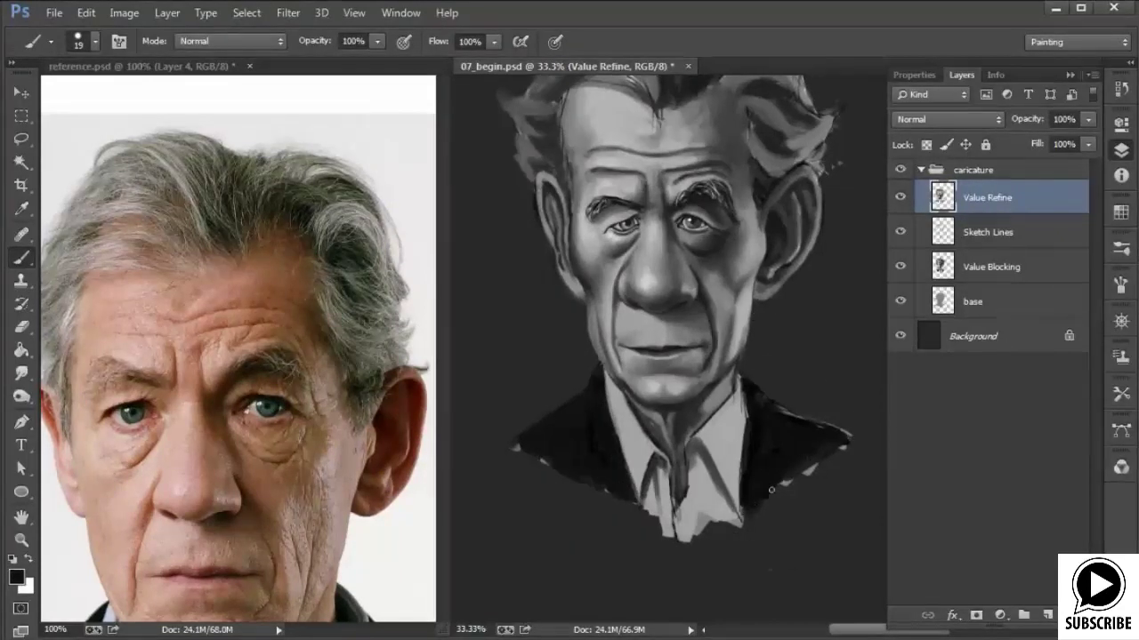
pyautogui.moveTo(771, 489); pyautogui.dragTo(826, 438)
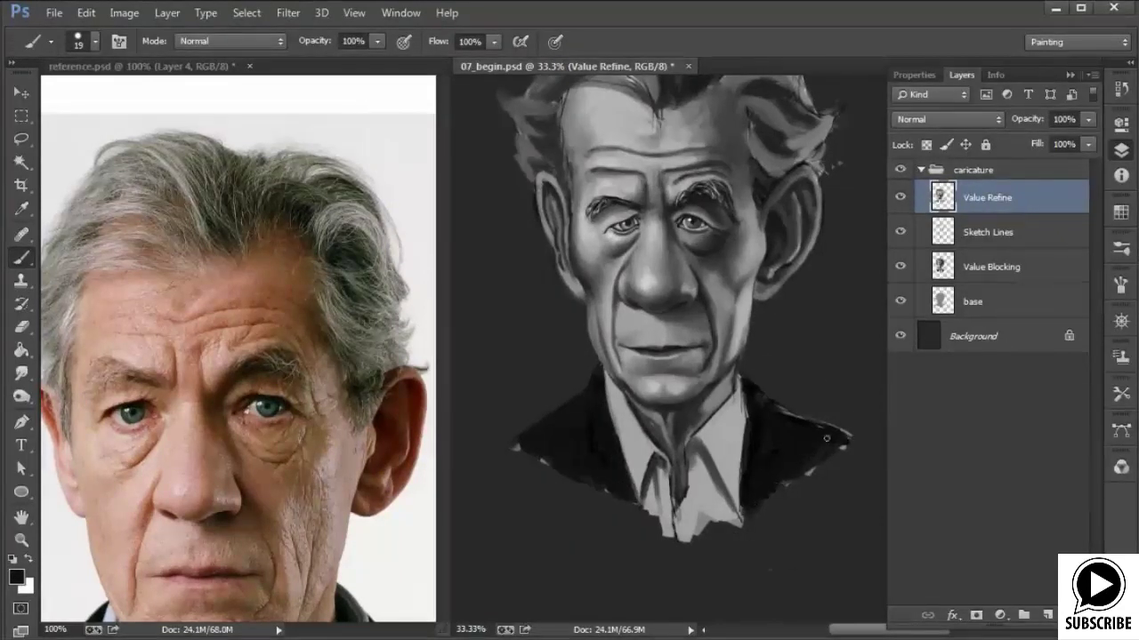
# Refine the right half of the shirt along the collar, front opening and lower edge with sampled light and dark grays.
pyautogui.keyDown('alt'); pyautogui.click(744, 381); pyautogui.keyUp('alt')
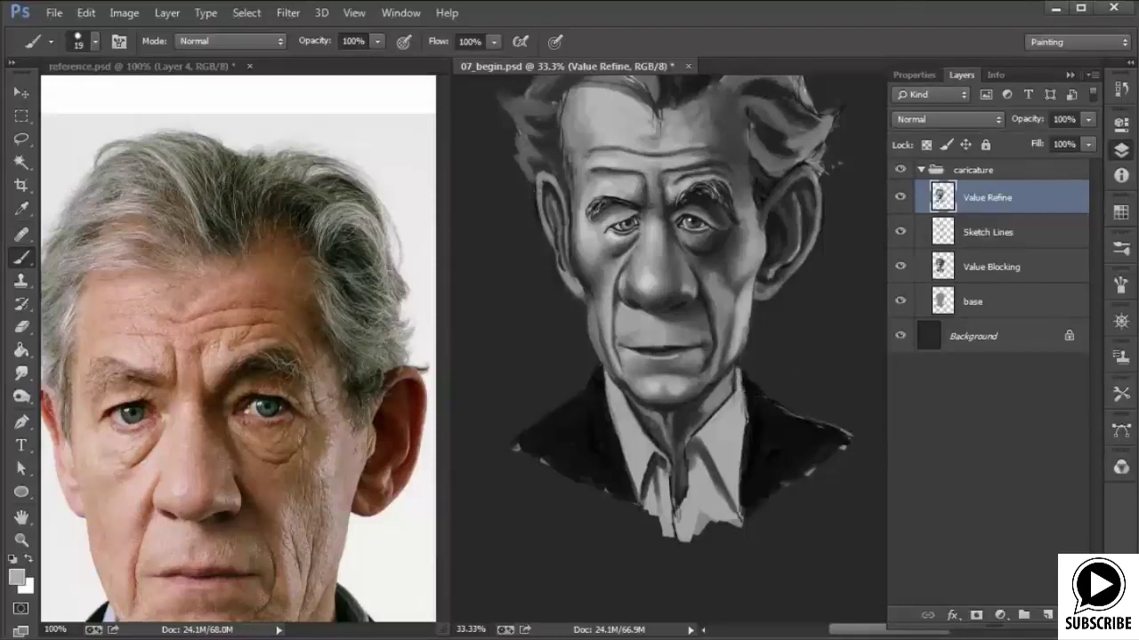
pyautogui.keyDown('alt'); pyautogui.click(783, 430); pyautogui.keyUp('alt')
pyautogui.keyDown('alt'); pyautogui.click(699, 453); pyautogui.keyUp('alt')
pyautogui.moveTo(691, 457); pyautogui.dragTo(691, 489)
pyautogui.keyDown('alt'); pyautogui.click(700, 502); pyautogui.keyUp('alt')
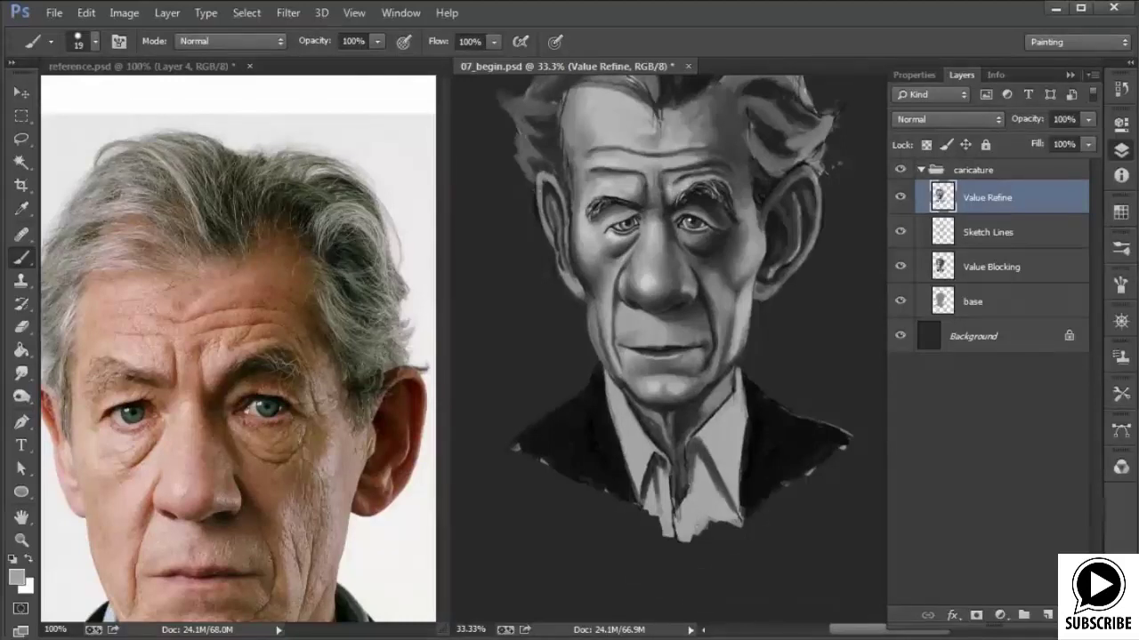
pyautogui.keyDown('alt'); pyautogui.click(681, 491); pyautogui.keyUp('alt')
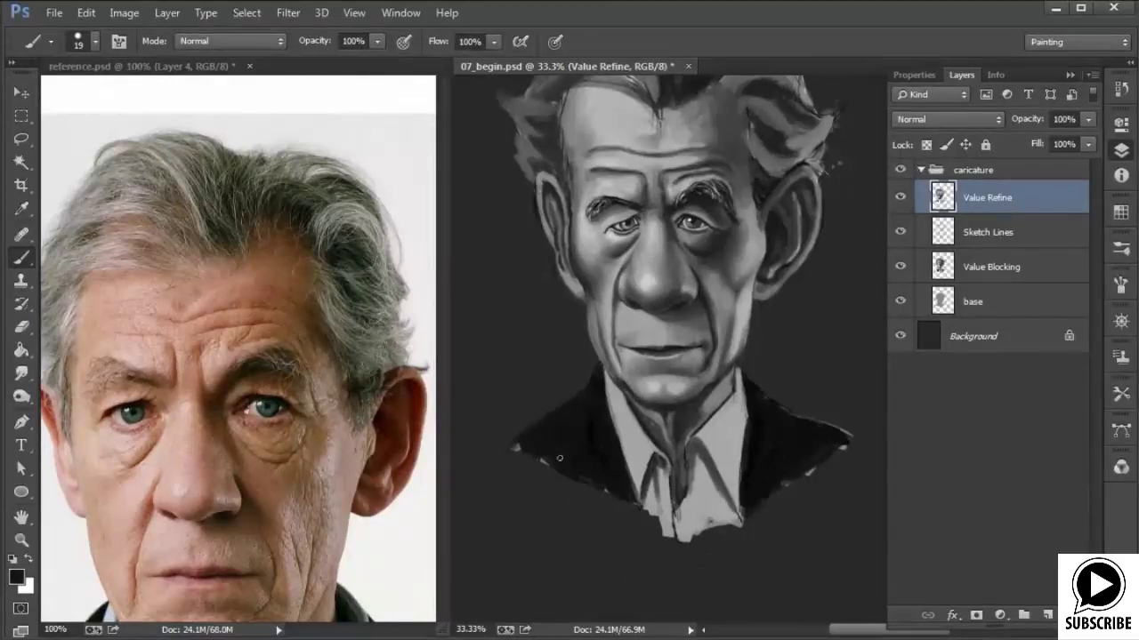
pyautogui.moveTo(770, 442); pyautogui.dragTo(755, 524)
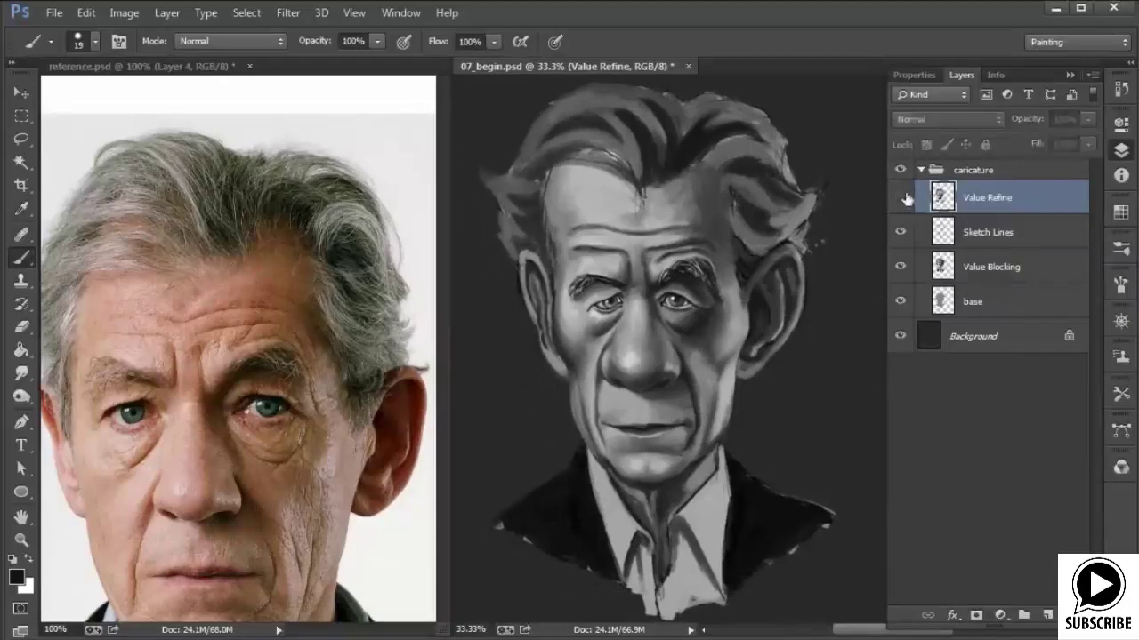